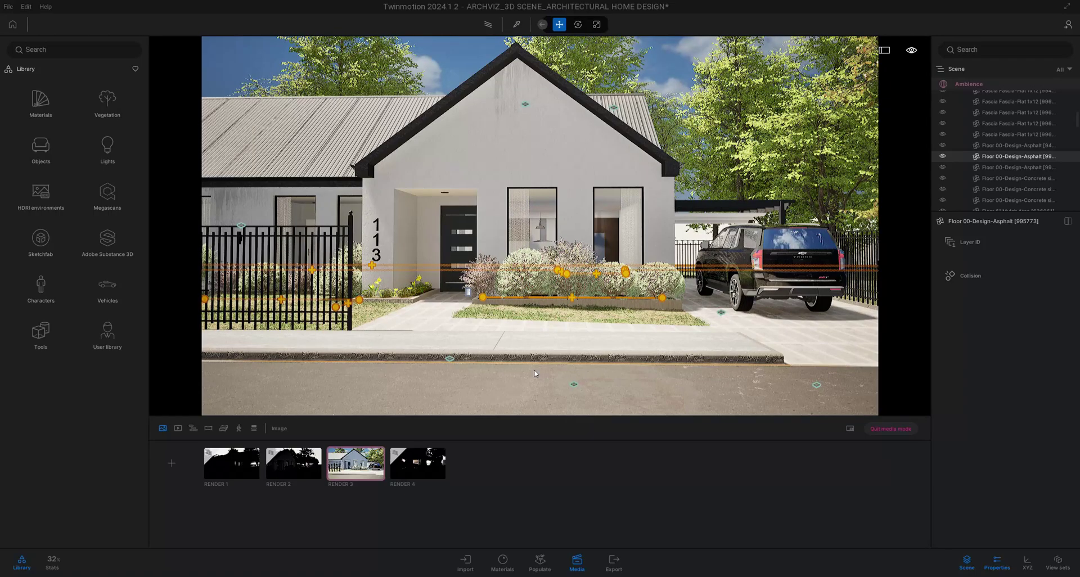
# Step: Move the view along the fence up close to the house front
pyautogui.scroll(-2, 559, 378)
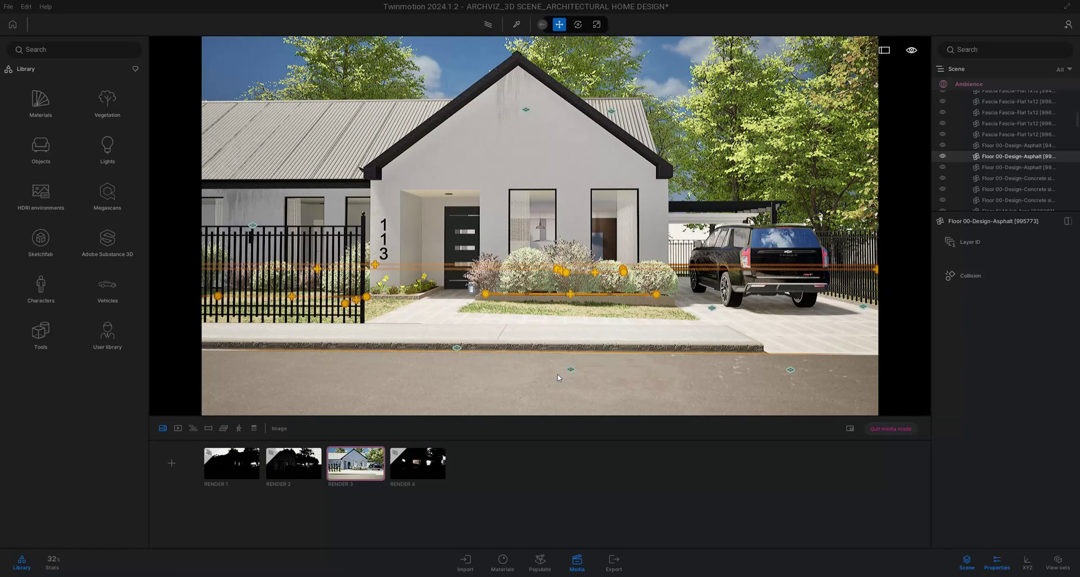
pyautogui.scroll(3, 559, 377)
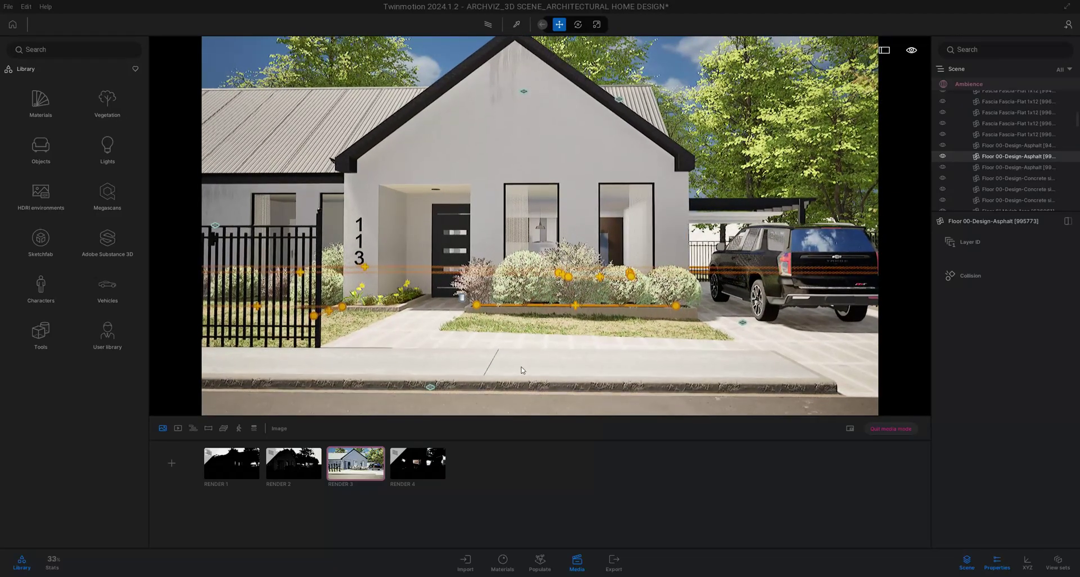
pyautogui.moveTo(522, 370); pyautogui.dragTo(484, 321)
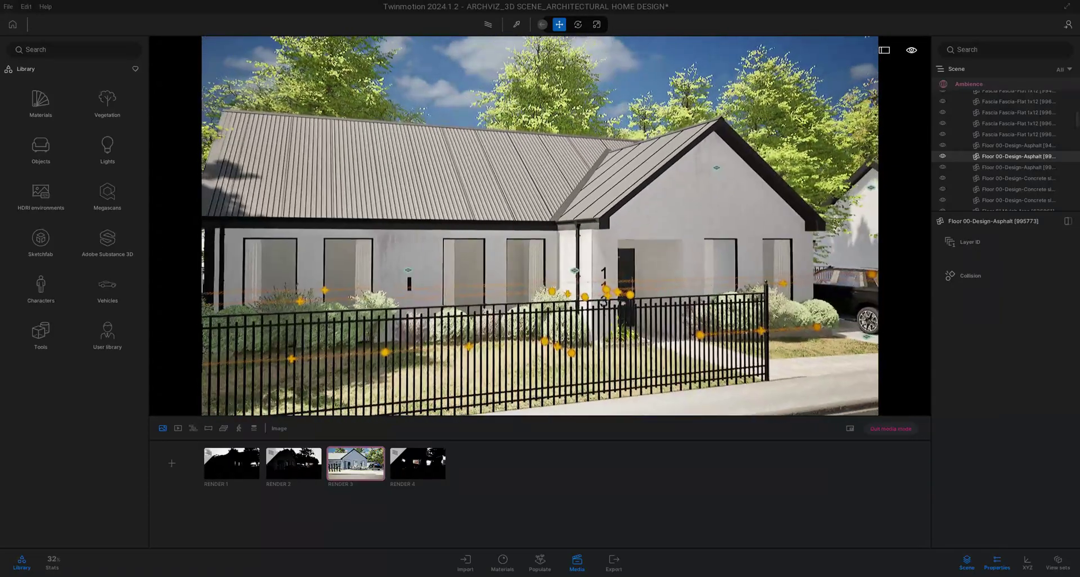
pyautogui.press('Up')
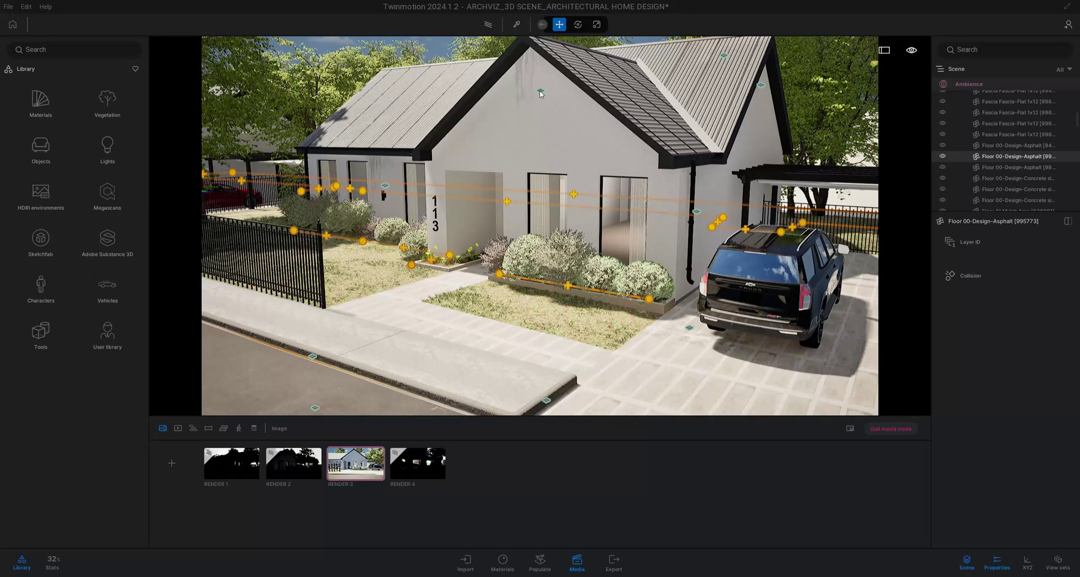
# Step: Select the Leaking water decal on the gable and the Stains 1 decal on the driveway
pyautogui.click(540, 92)
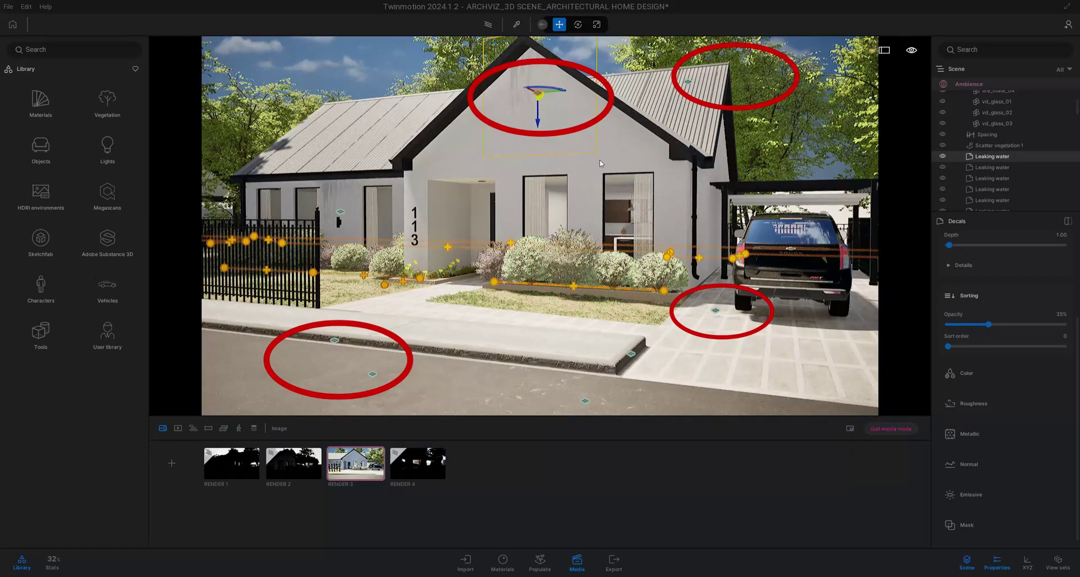
pyautogui.click(715, 310)
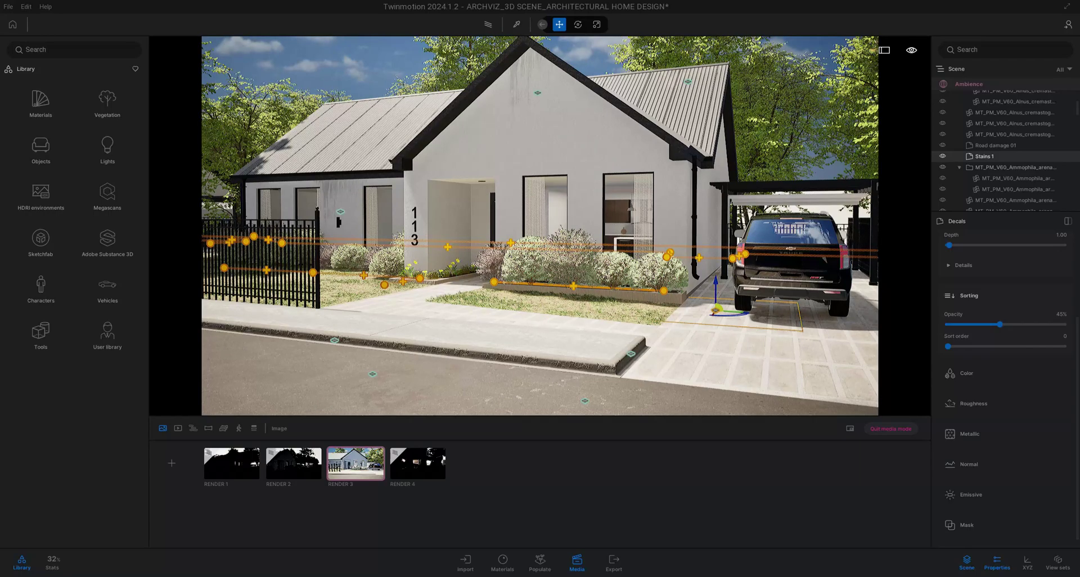
pyautogui.moveTo(543, 328); pyautogui.dragTo(511, 331, button='middle')
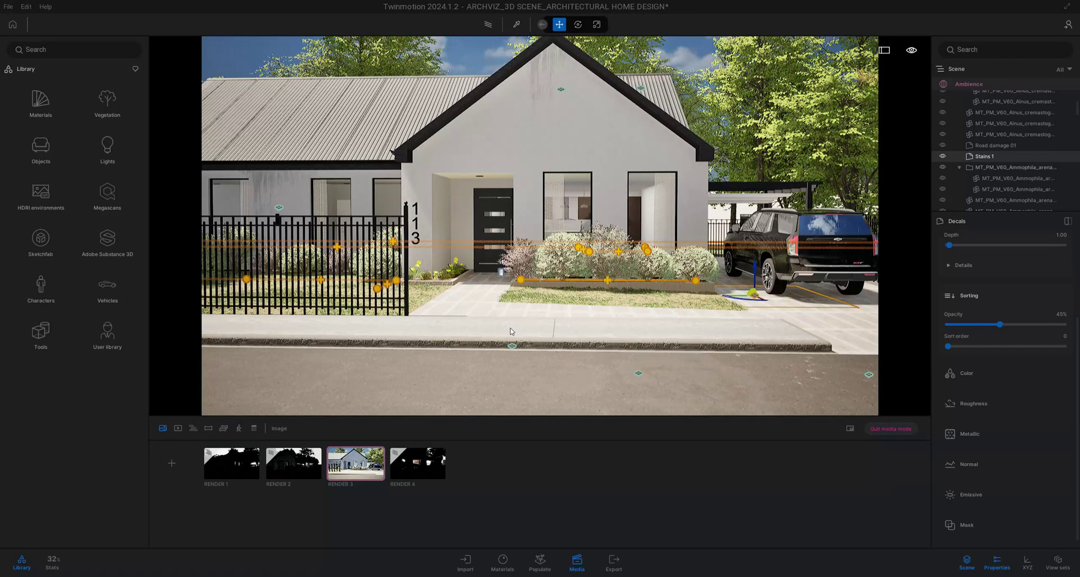
pyautogui.scroll(5, 518, 331)
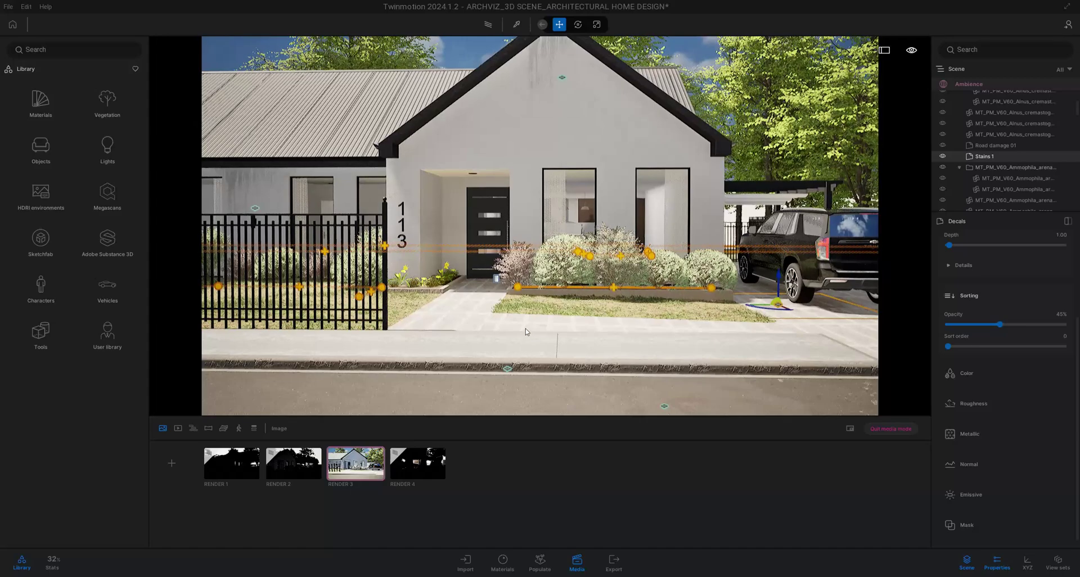
pyautogui.scroll(3, 527, 334)
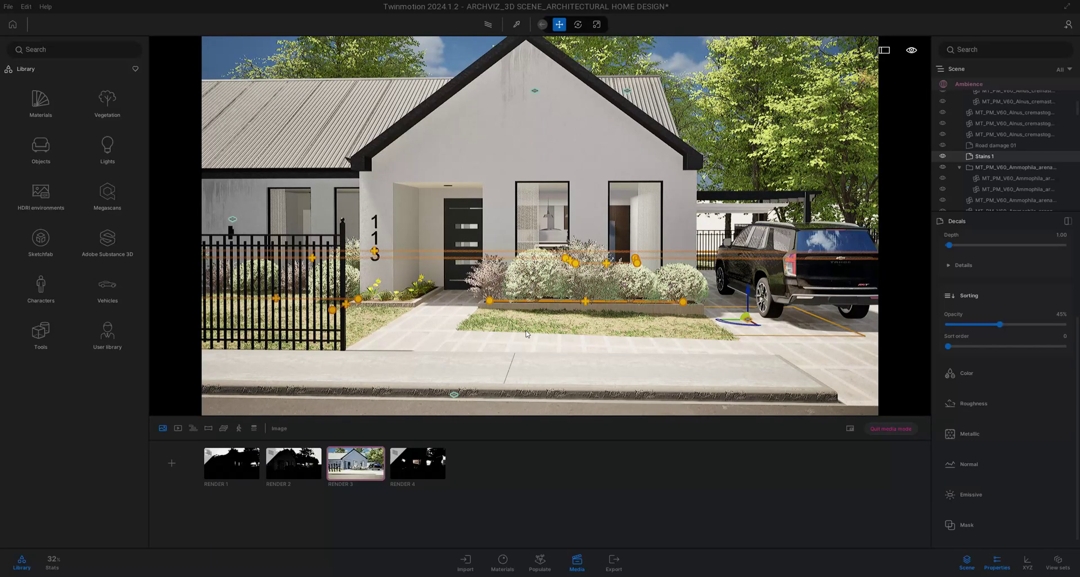
pyautogui.scroll(-3, 527, 333)
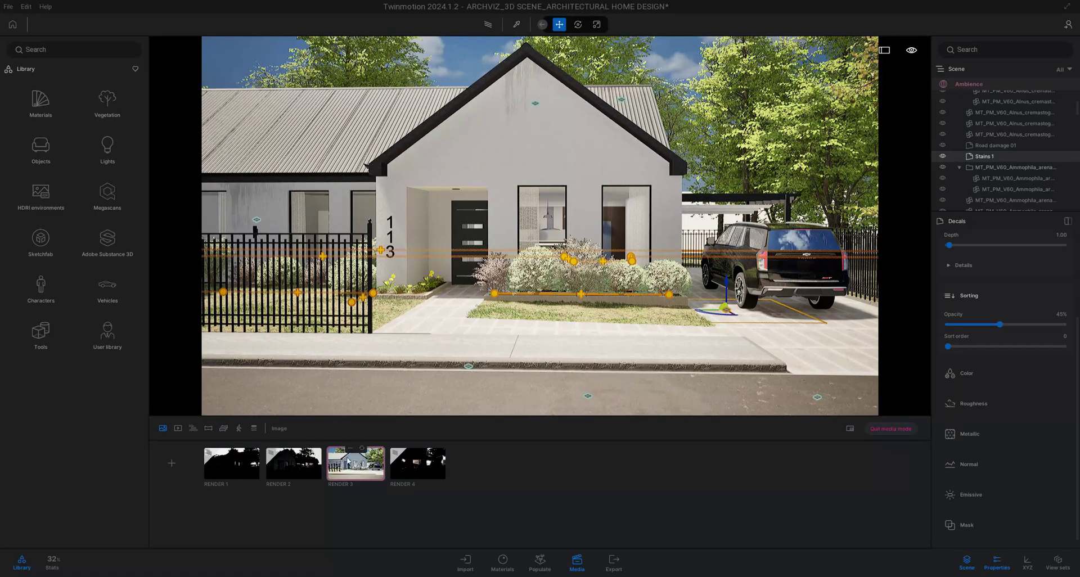
# Step: From the RENDER 3 camera, move through the front window and orbit around the kitchen island and stools
pyautogui.click(349, 477)
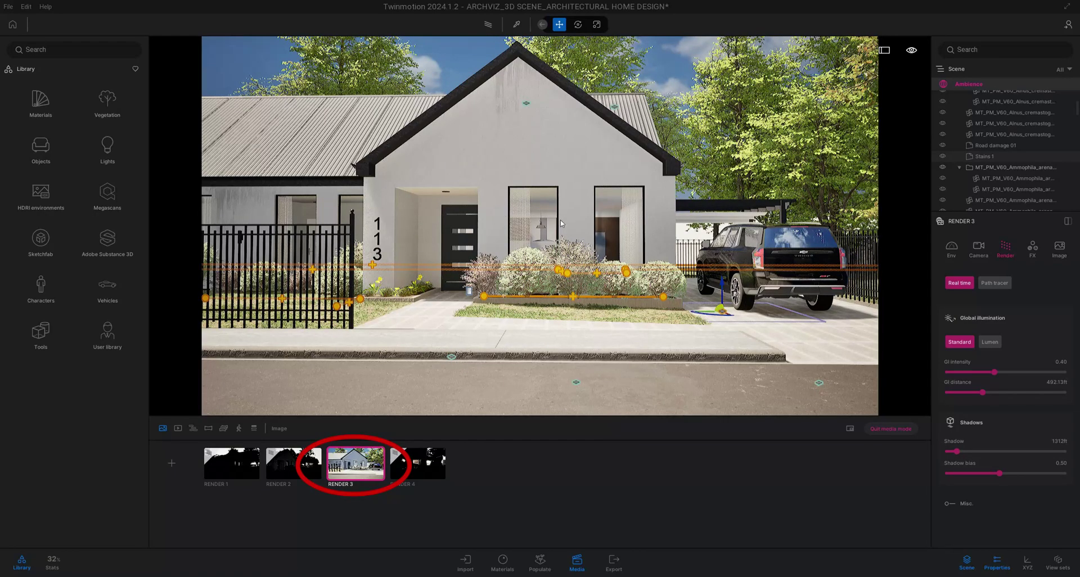
pyautogui.scroll(5, 577, 318)
pyautogui.scroll(6, 574, 318)
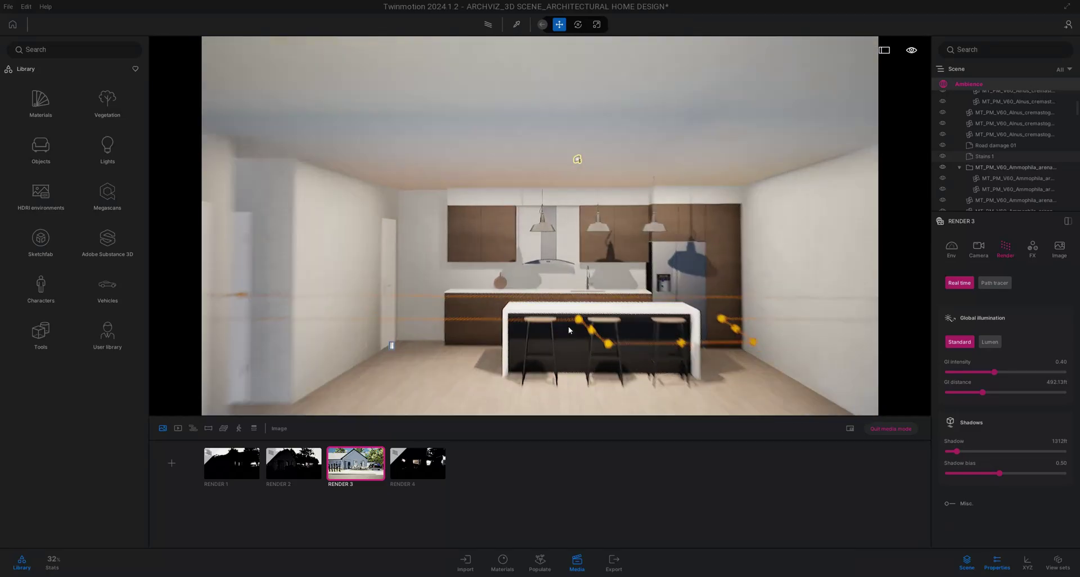
pyautogui.scroll(2, 566, 326)
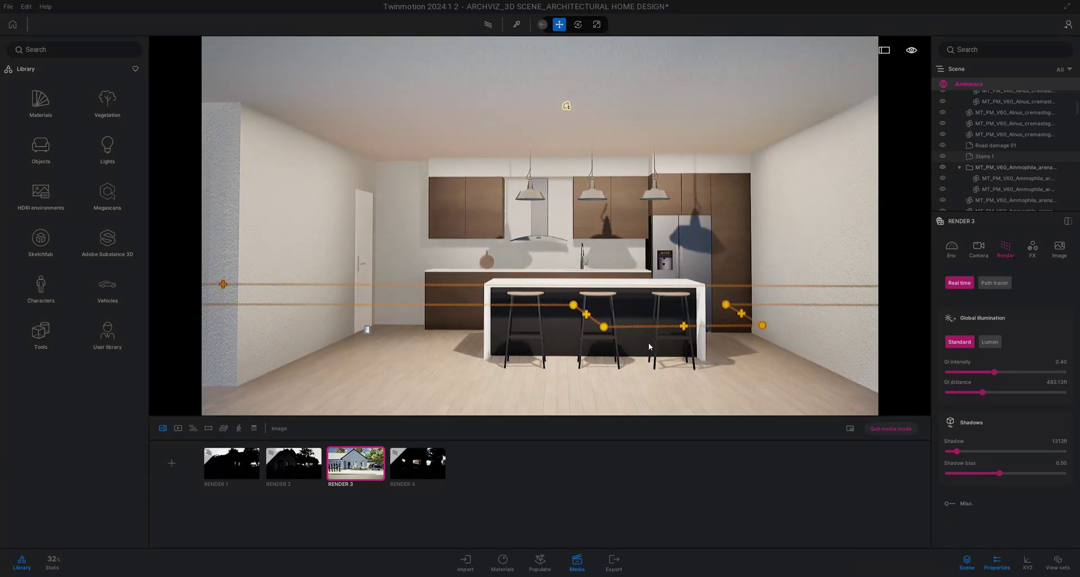
pyautogui.moveTo(524, 346)
pyautogui.mouseDown()
pyautogui.moveTo(445, 341)
pyautogui.moveTo(534, 348)
pyautogui.mouseUp()
pyautogui.scroll(2, 523, 345)
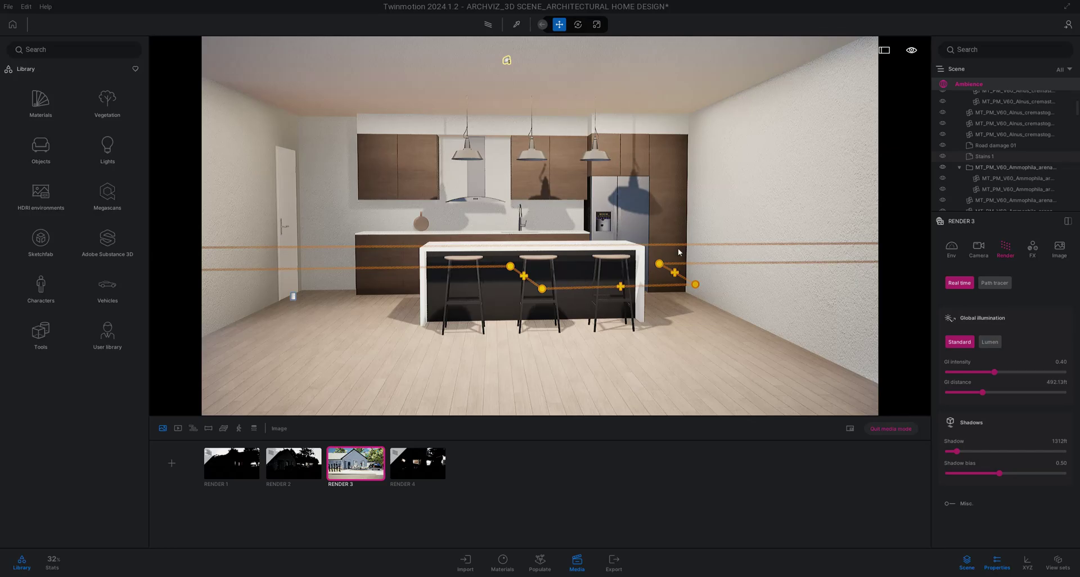
pyautogui.moveTo(506, 340); pyautogui.dragTo(433, 475)
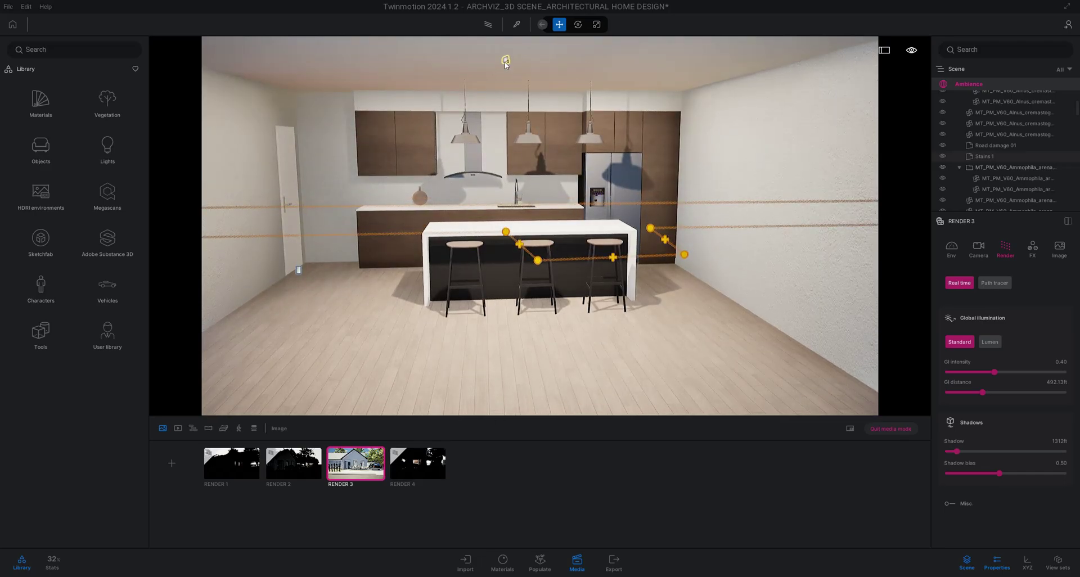
# Step: Select the kitchen area light, view its Shadows options, then return to the RENDER 3 exterior view
pyautogui.click(506, 61)
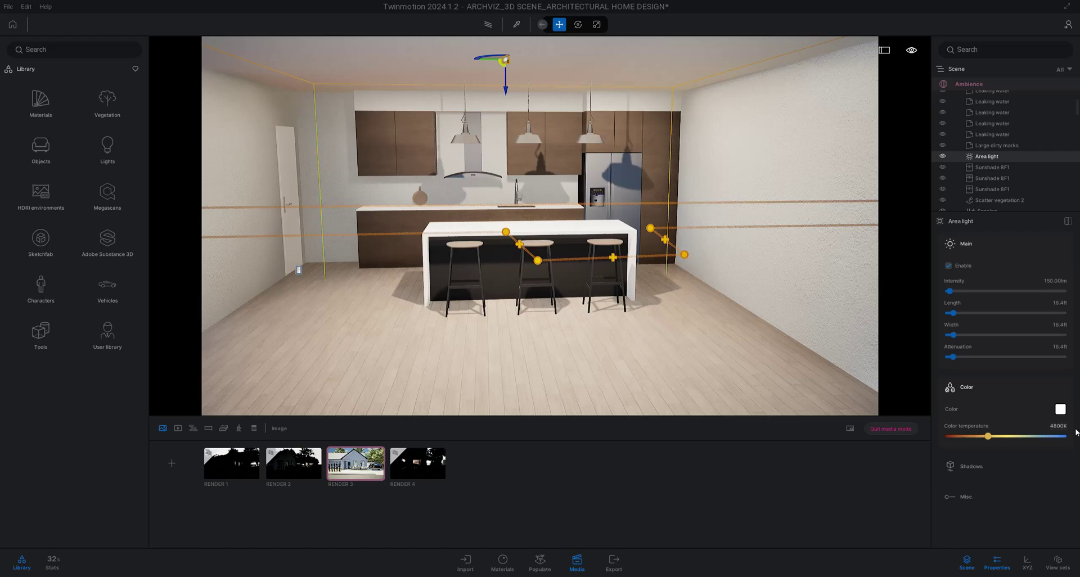
pyautogui.click(953, 466)
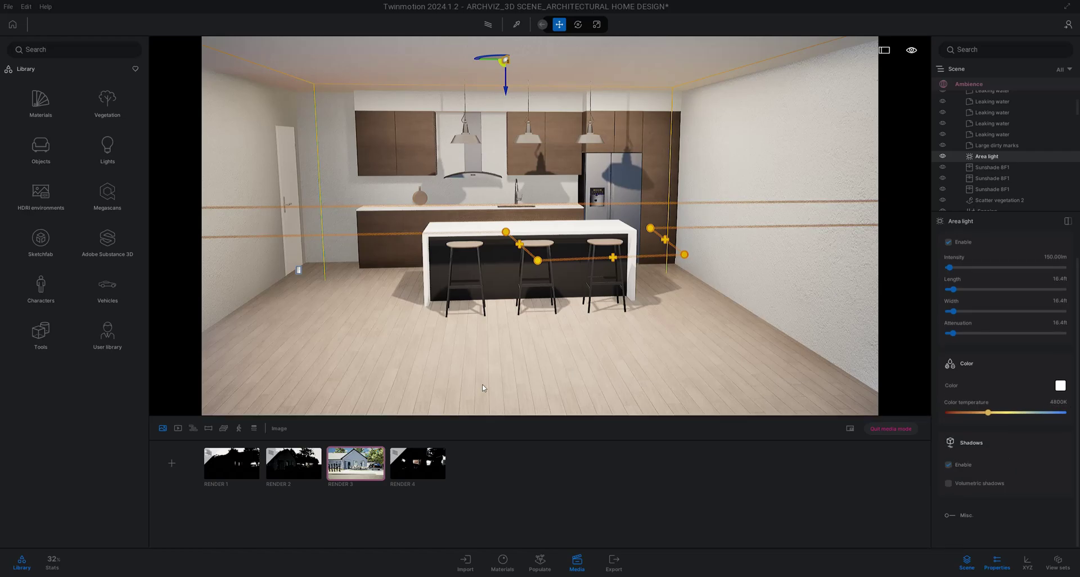
pyautogui.click(373, 478)
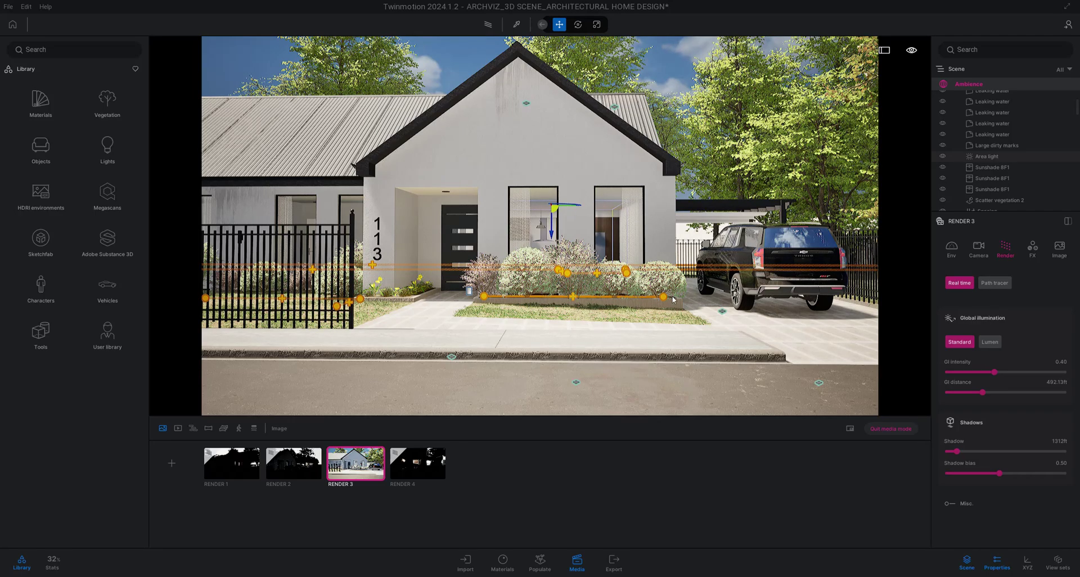
# Step: Switch RENDER 3 to the Path tracer at High quality with 1024 samples per pixel
pyautogui.click(950, 257)
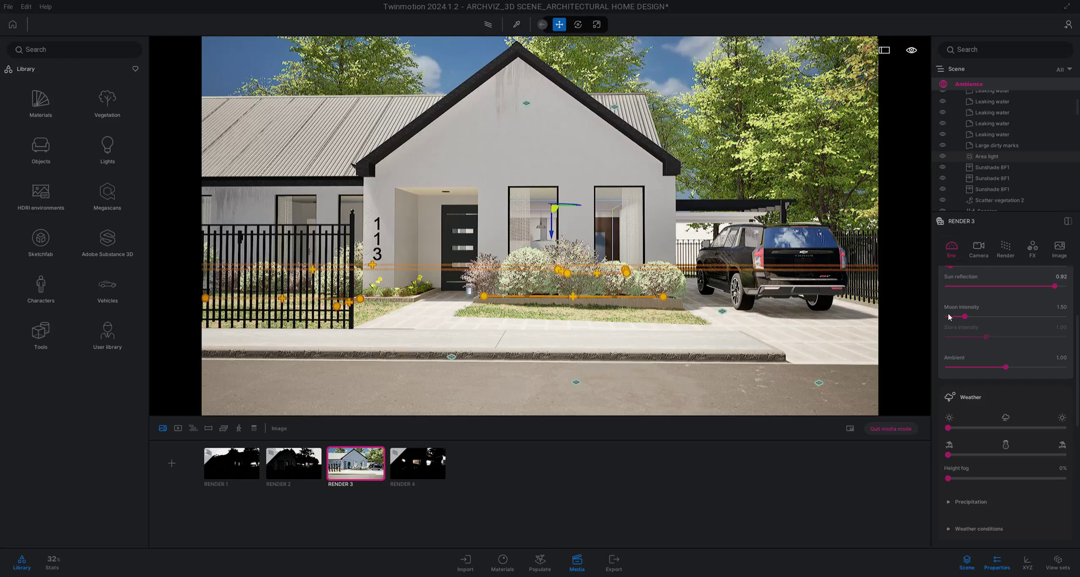
pyautogui.scroll(3, 956, 316)
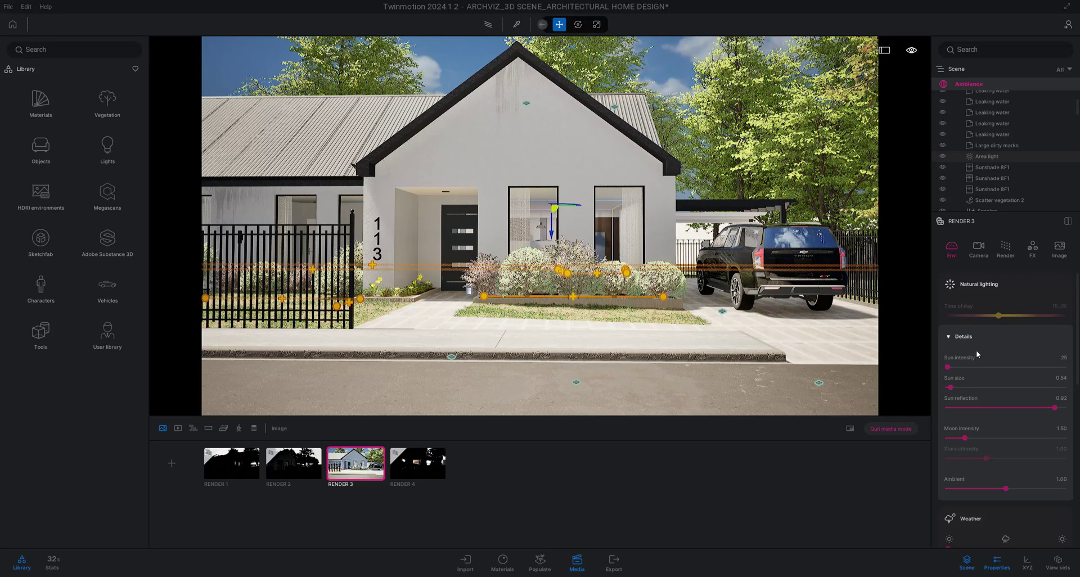
pyautogui.scroll(-1, 976, 349)
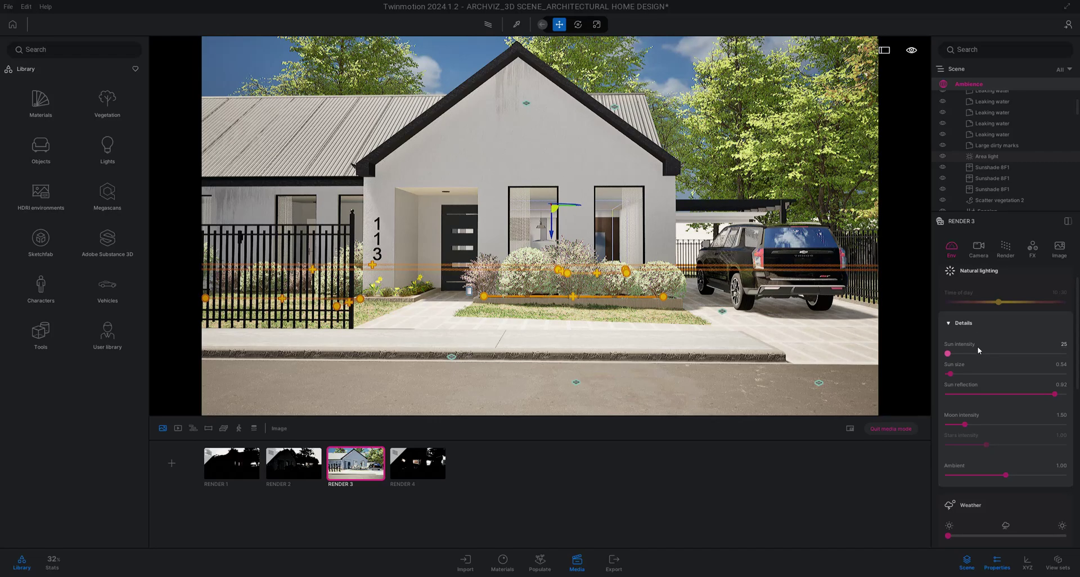
pyautogui.click(1005, 251)
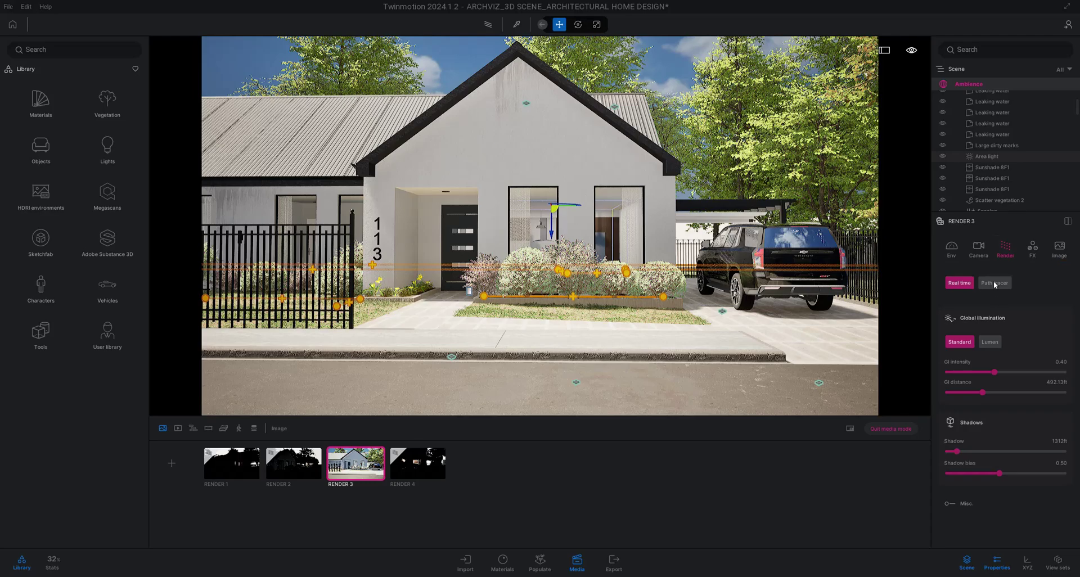
pyautogui.click(1006, 287)
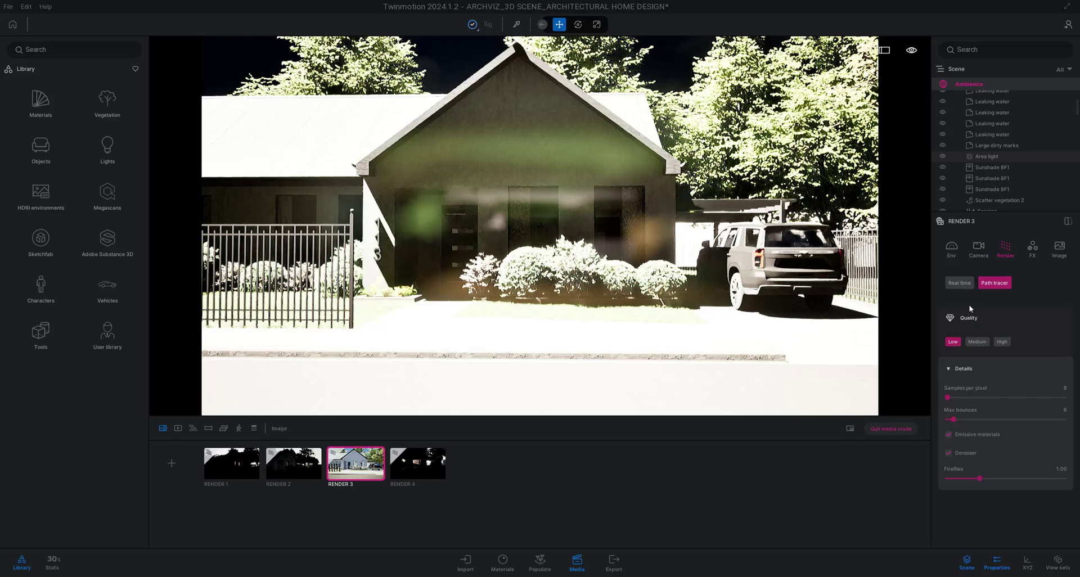
pyautogui.click(1002, 341)
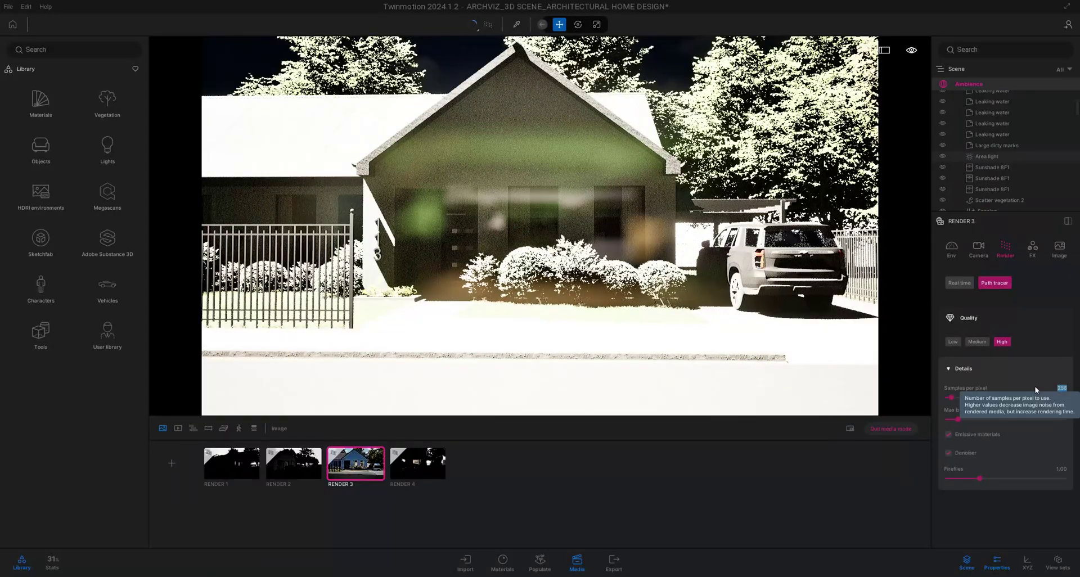
pyautogui.write('1024')
pyautogui.press('Return')
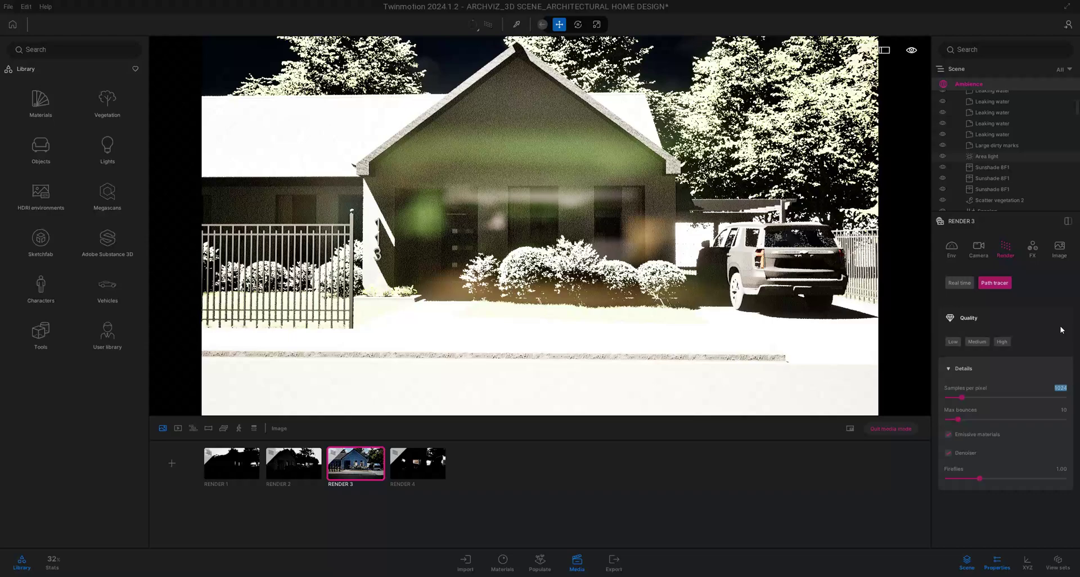
# Step: Change the Natural lighting sun intensity from 100000 to 0
pyautogui.click(951, 249)
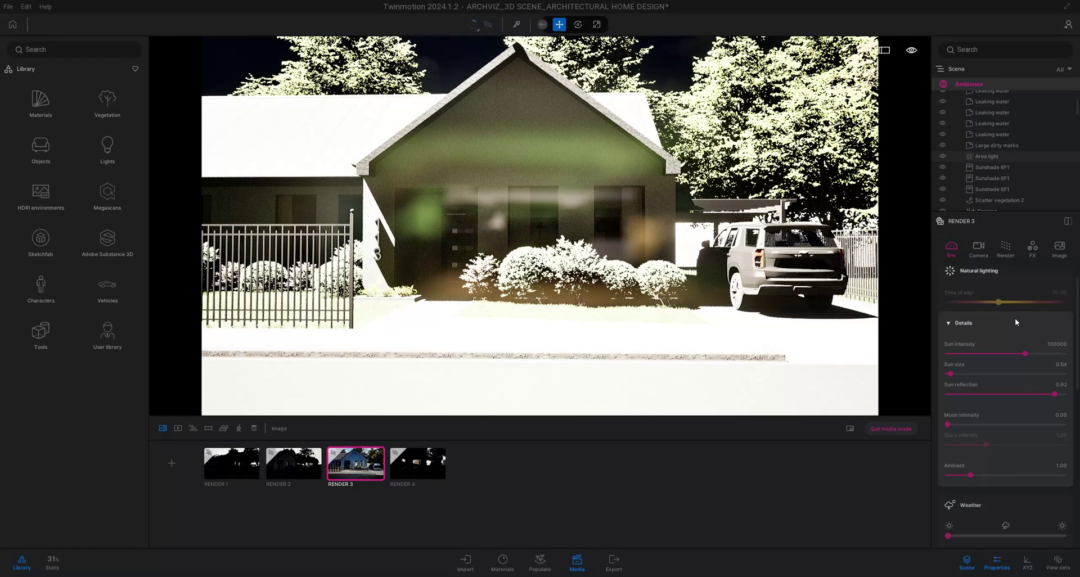
pyautogui.scroll(1, 1014, 318)
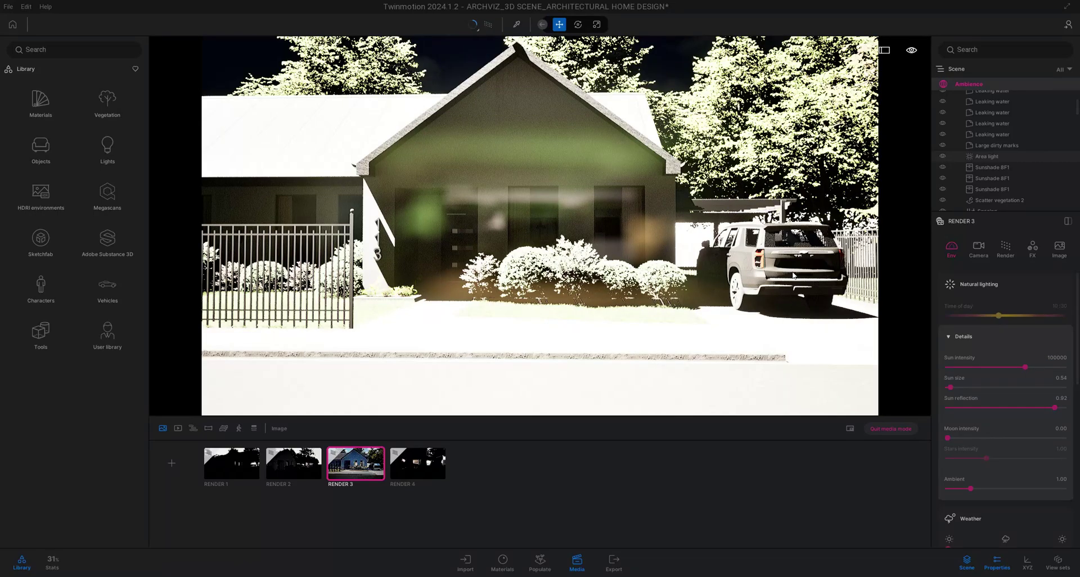
pyautogui.click(1057, 359)
pyautogui.press('BackSpace')
pyautogui.write('0')
pyautogui.press('Return')
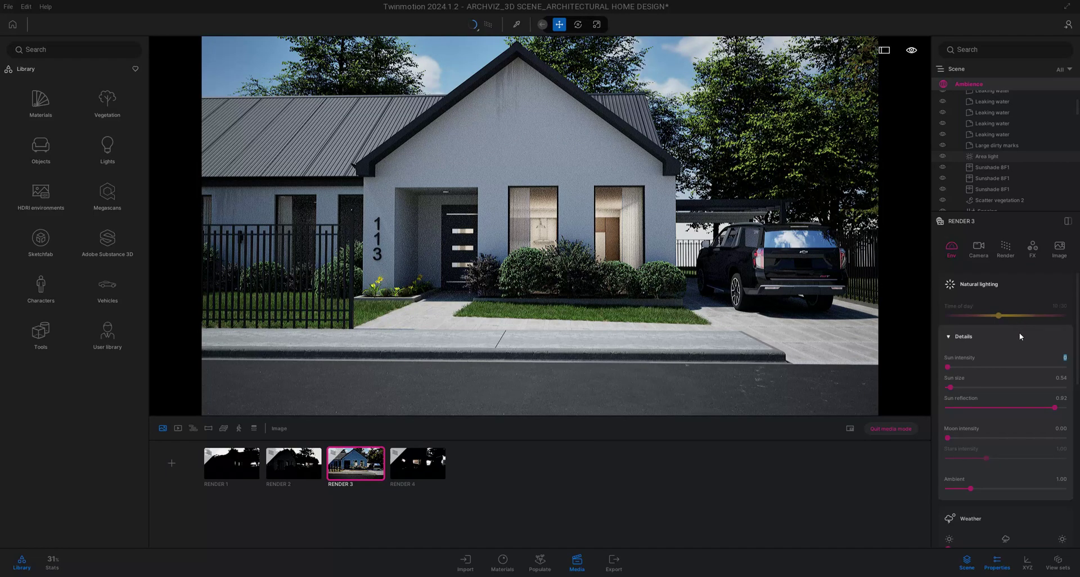
pyautogui.moveTo(1078, 342); pyautogui.dragTo(1078, 352)
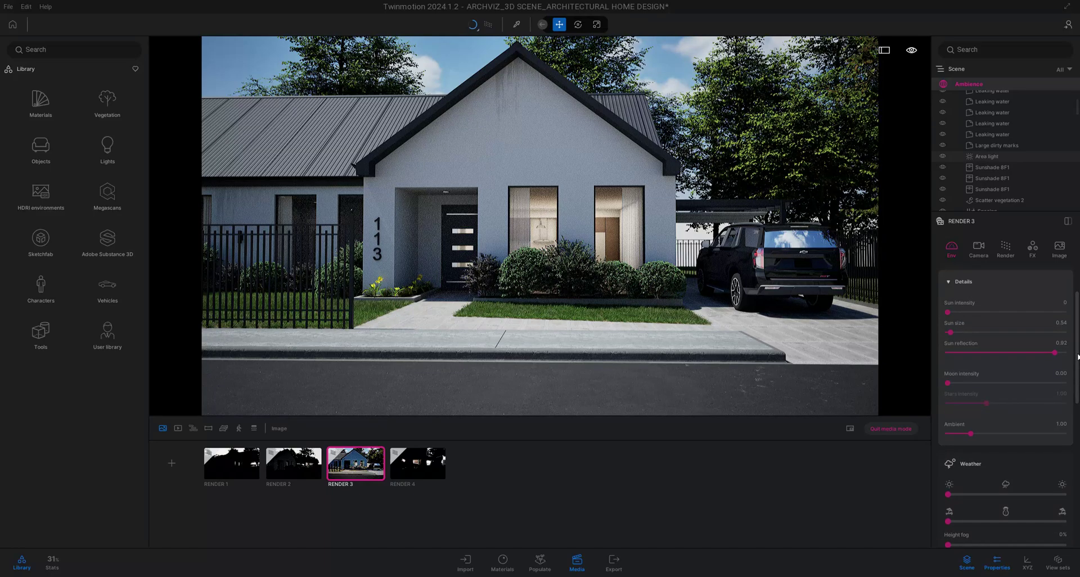
pyautogui.scroll(-2, 1078, 369)
pyautogui.scroll(2, 1077, 370)
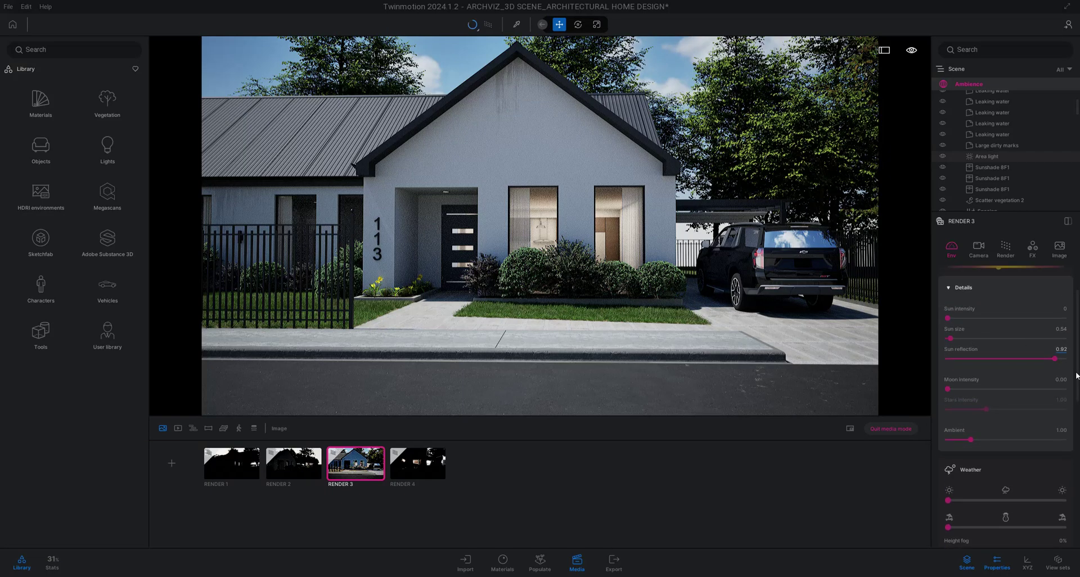
pyautogui.scroll(-3, 1076, 393)
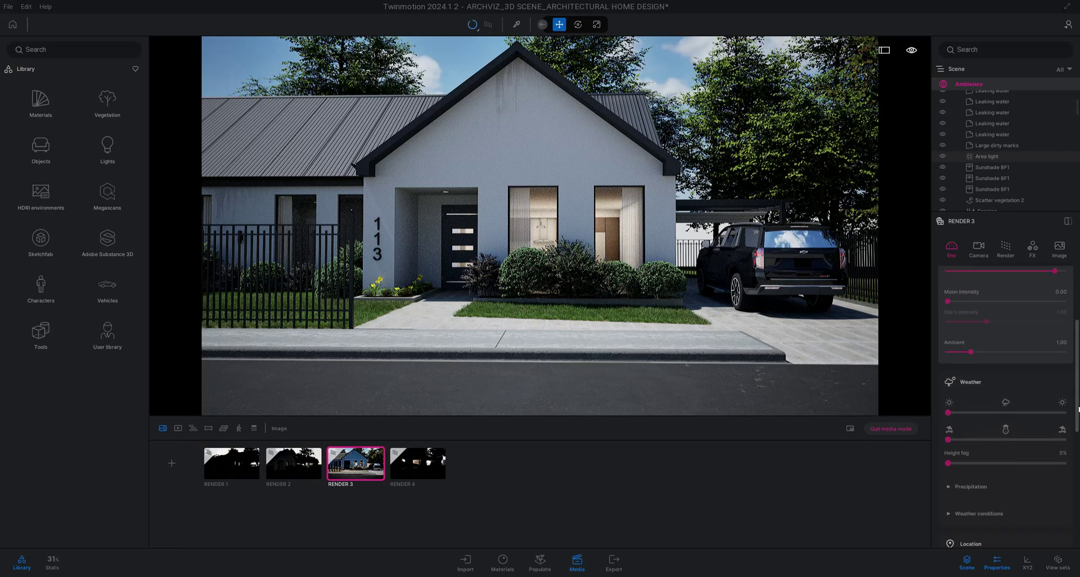
pyautogui.scroll(-3, 1078, 408)
pyautogui.scroll(-4, 1078, 427)
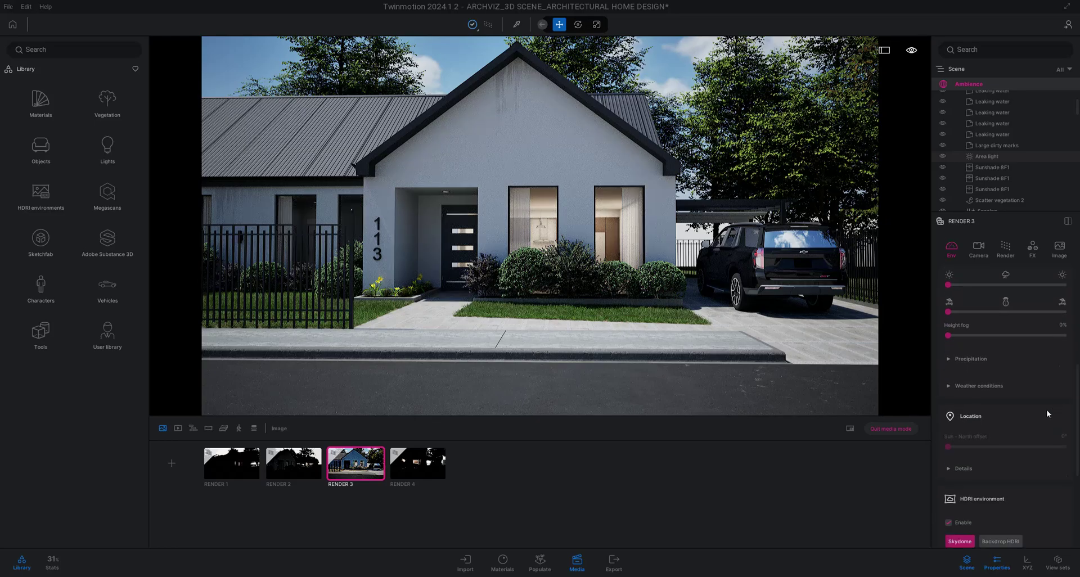
# Step: Switch the environment lighting to the Approaching Storm backdrop HDRI
pyautogui.scroll(-3, 1041, 414)
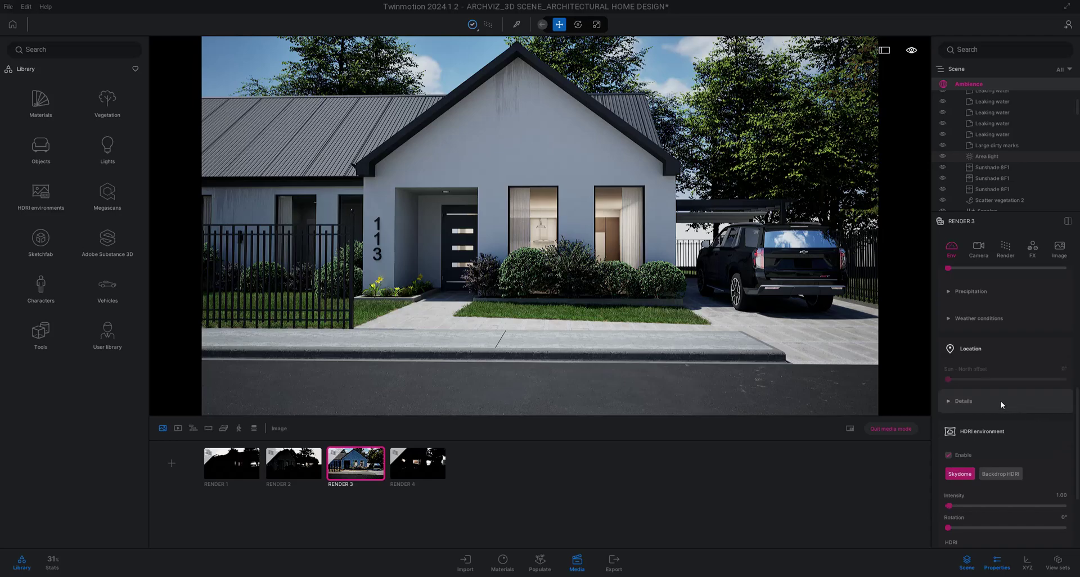
pyautogui.click(996, 400)
pyautogui.click(991, 401)
pyautogui.scroll(-2, 968, 400)
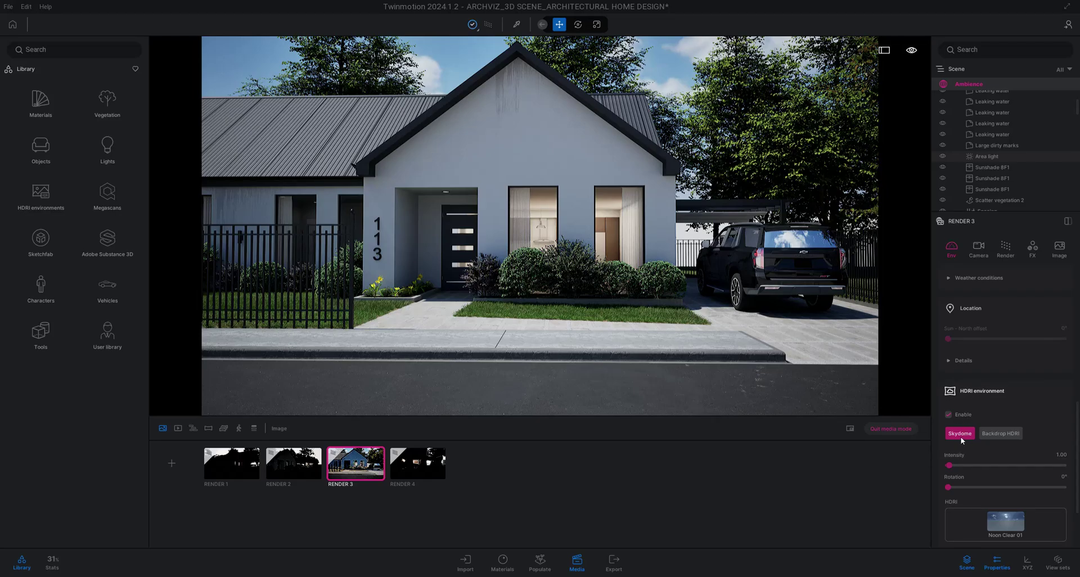
pyautogui.click(996, 434)
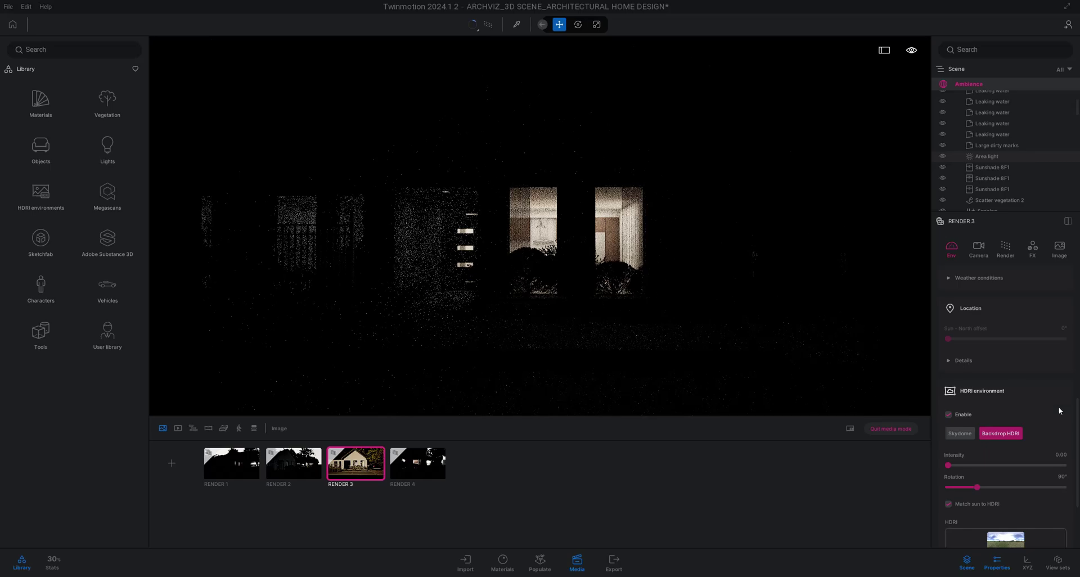
pyautogui.scroll(-2, 1058, 404)
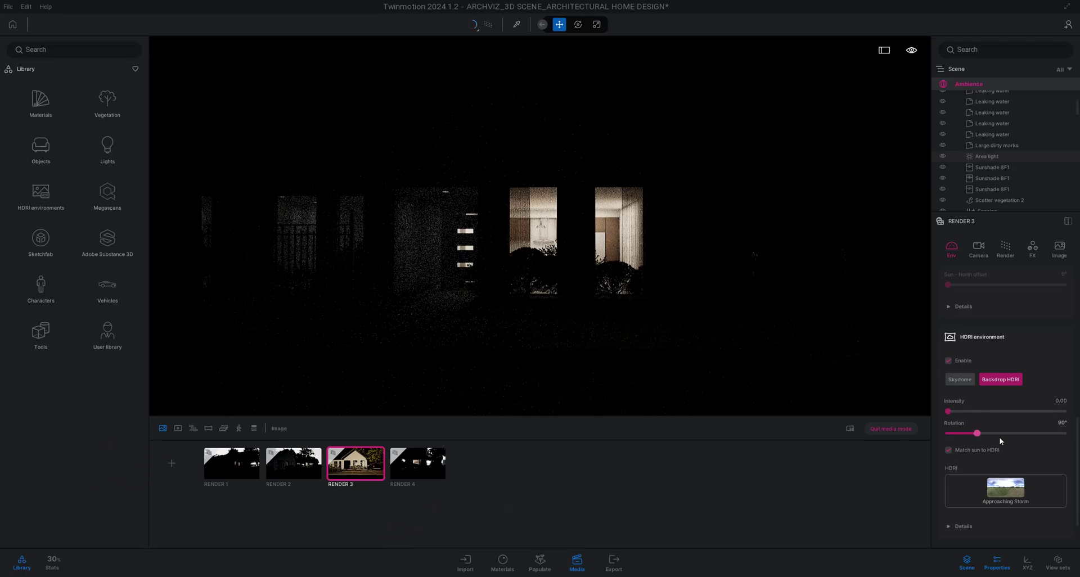
pyautogui.click(1005, 478)
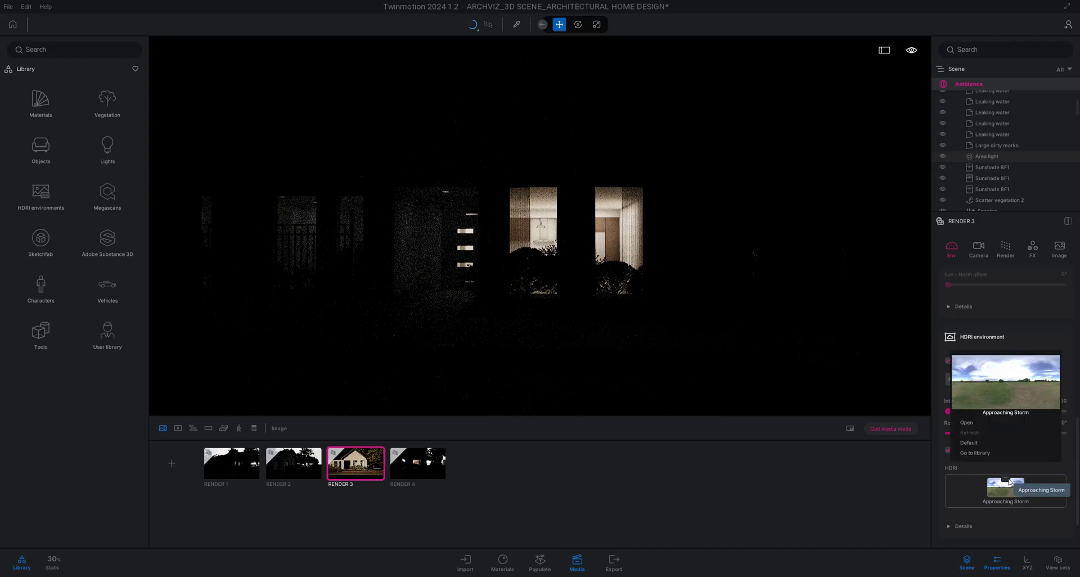
pyautogui.click(1067, 457)
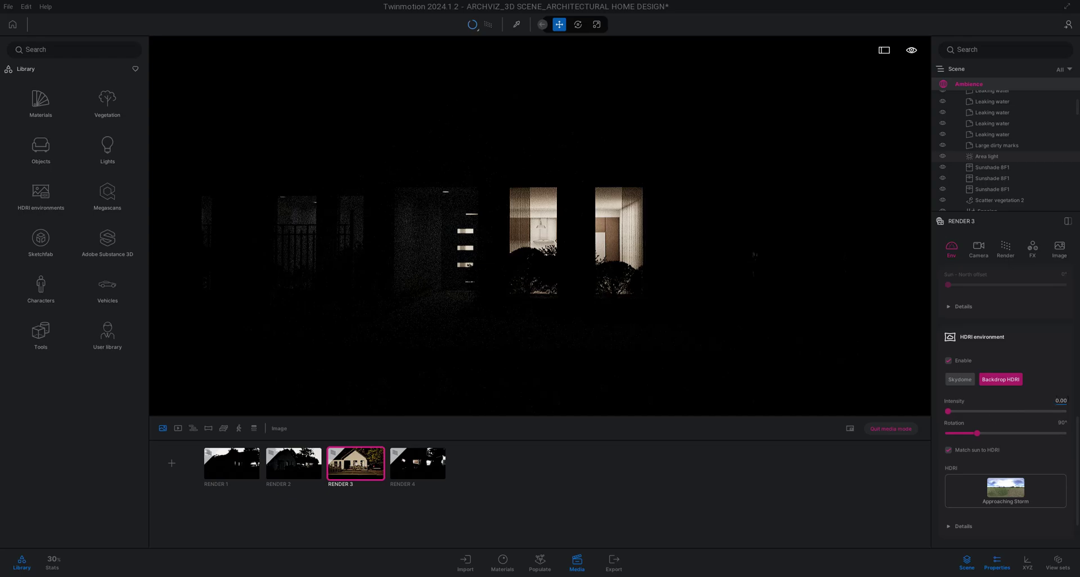
# Step: Set the HDRI intensity to 1.00 and its rotation to 180°
pyautogui.click(1067, 401)
pyautogui.write('1')
pyautogui.press('Return')
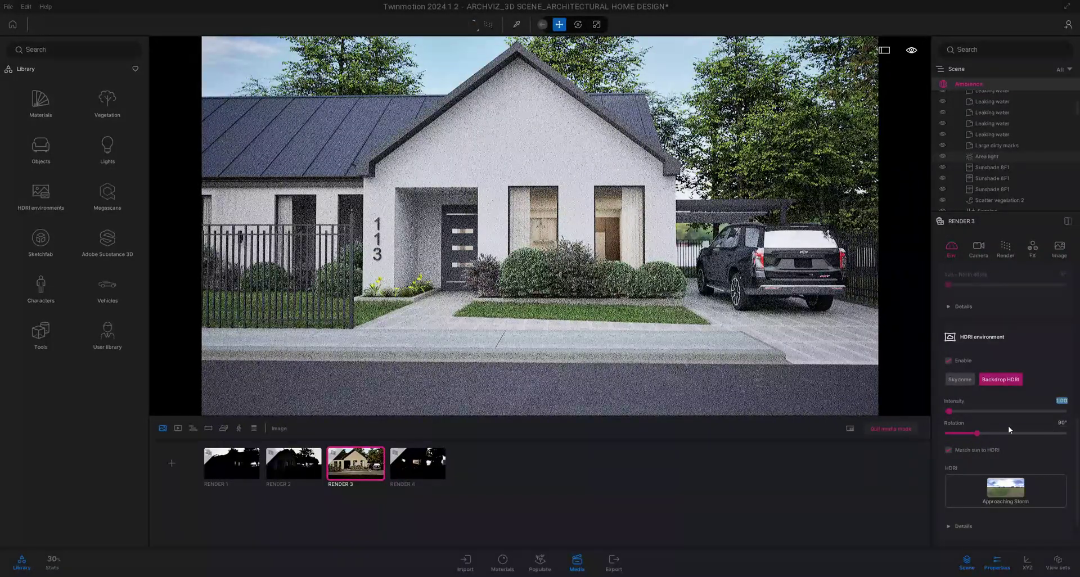
pyautogui.click(1062, 422)
pyautogui.write('180')
pyautogui.press('Return')
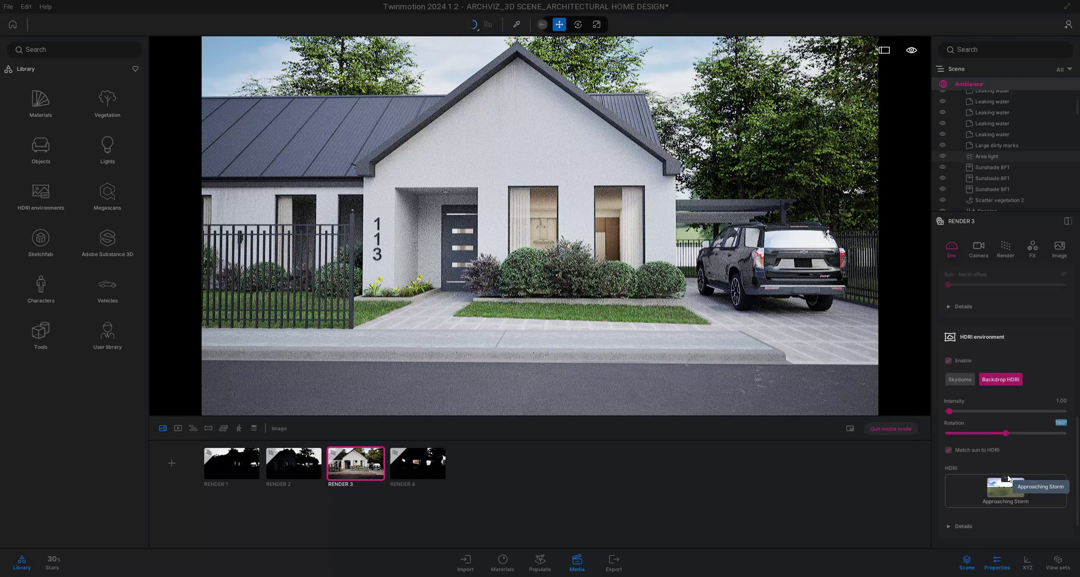
# Step: Replace the backdrop HDRI with Studio11 from the library's Studio collection
pyautogui.click(1008, 479)
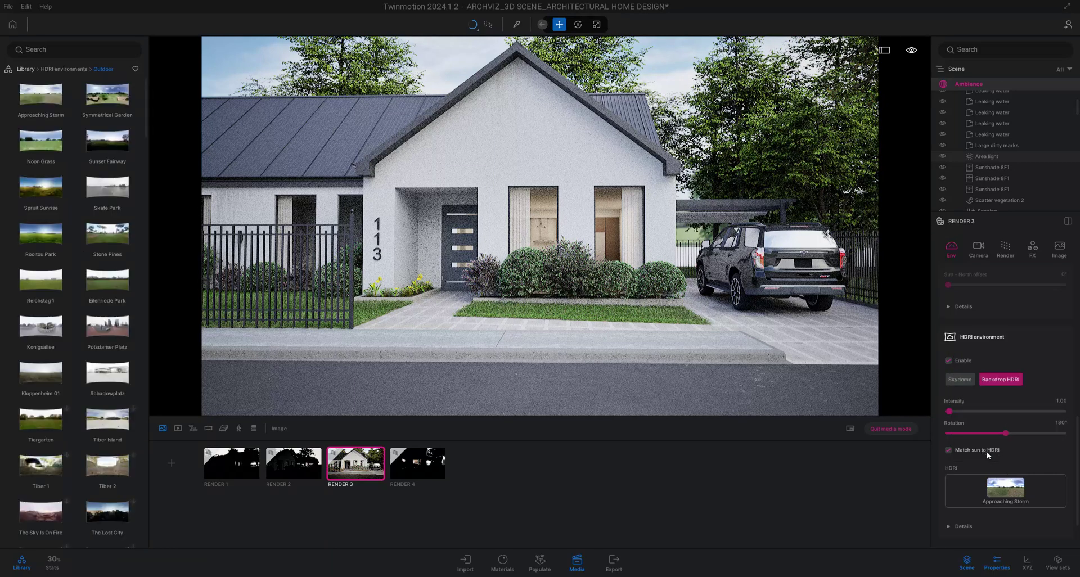
pyautogui.click(59, 70)
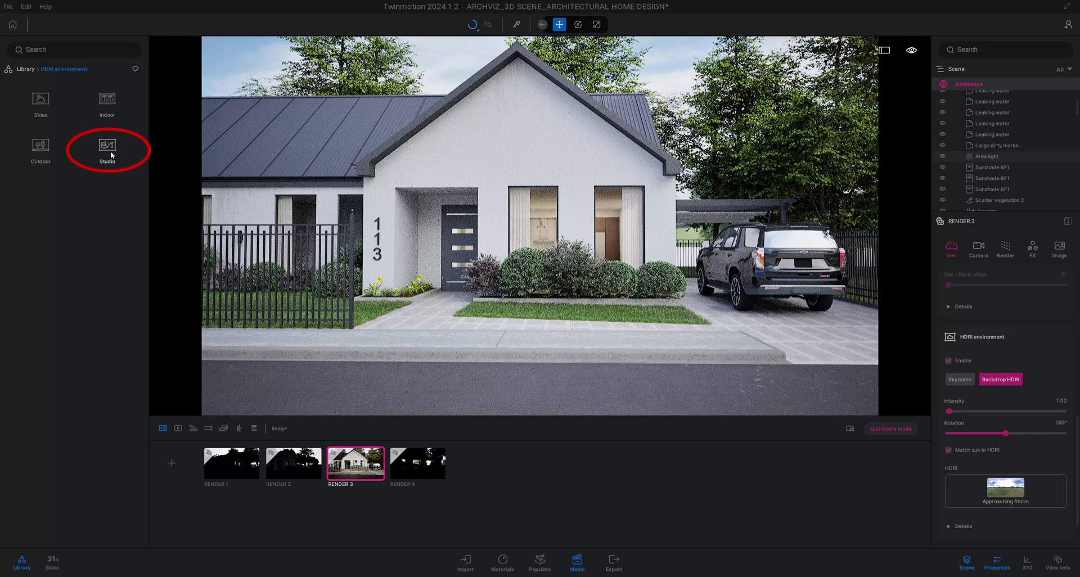
pyautogui.click(110, 150)
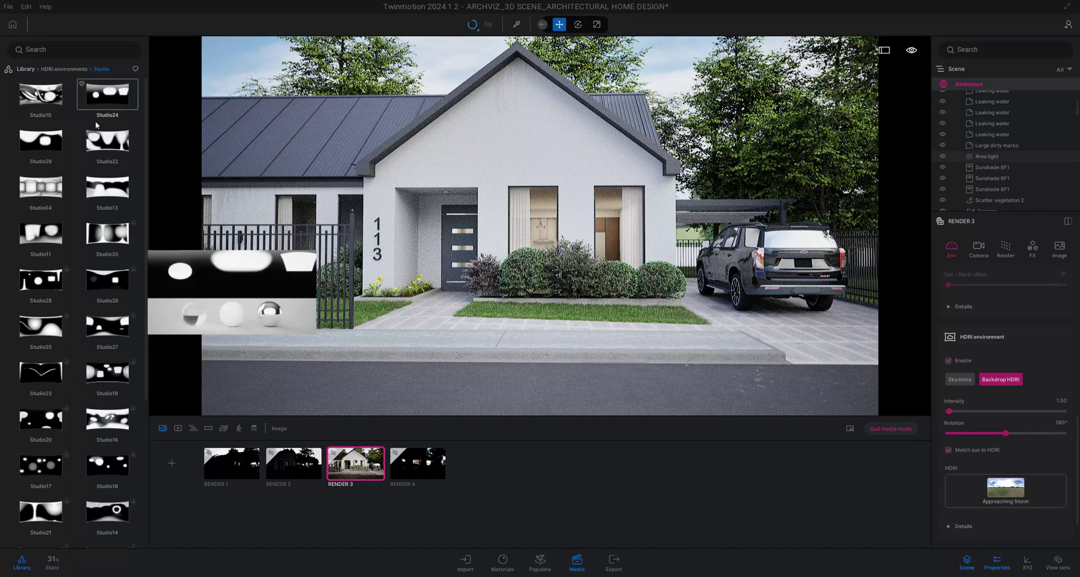
pyautogui.scroll(-1, 47, 192)
pyautogui.moveTo(49, 183)
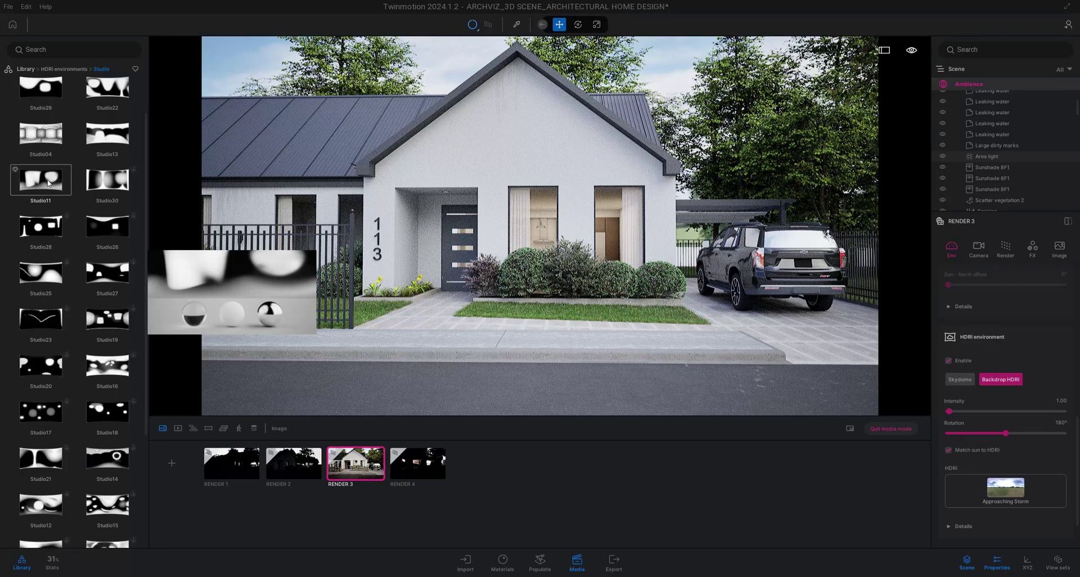
pyautogui.moveTo(46, 184); pyautogui.dragTo(281, 176)
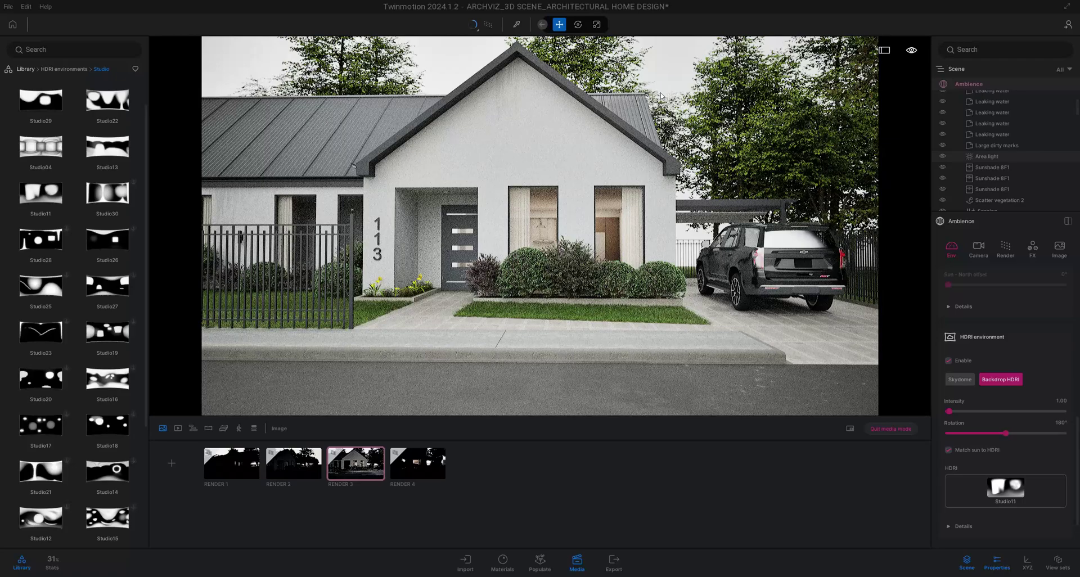
# Step: Rotate the Studio11 HDRI to 200° and bring up the camera settings
pyautogui.click(1060, 422)
pyautogui.write('200')
pyautogui.press('Return')
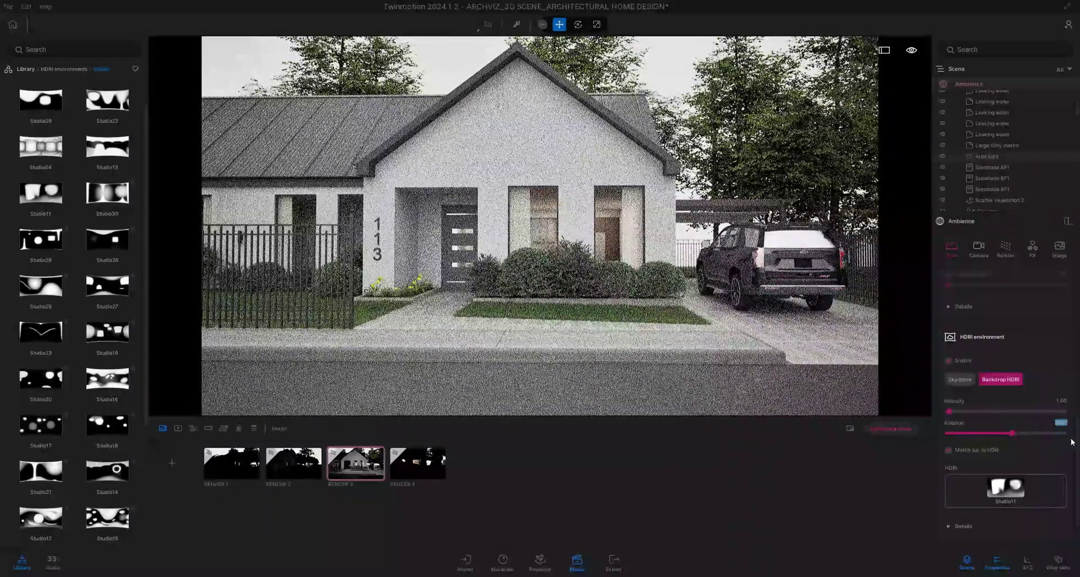
pyautogui.scroll(-5, 1053, 436)
pyautogui.click(1001, 467)
pyautogui.click(1000, 465)
pyautogui.click(998, 464)
pyautogui.scroll(-5, 1014, 454)
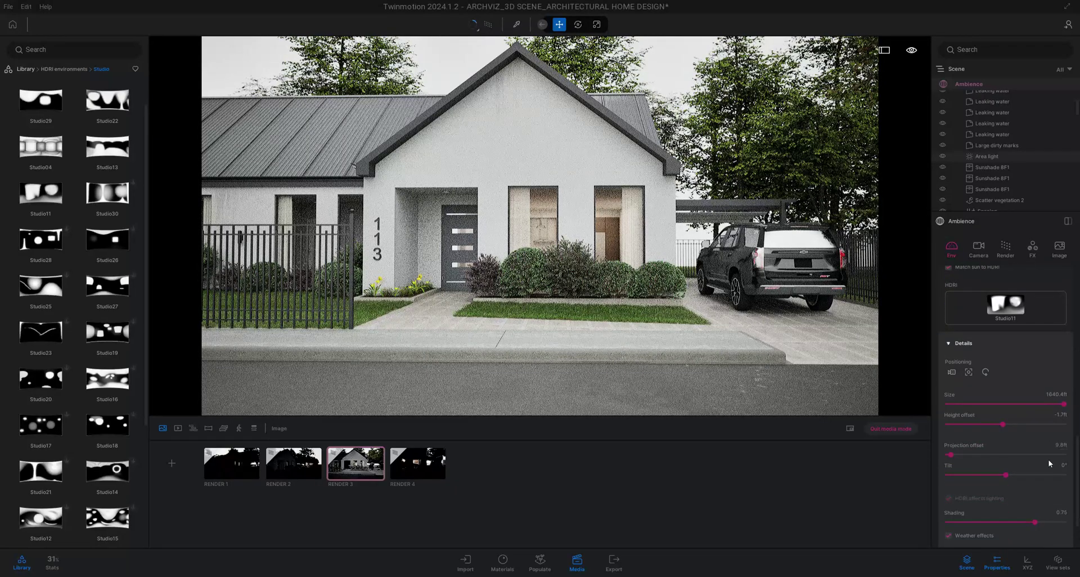
pyautogui.scroll(-1, 1024, 406)
pyautogui.click(1007, 319)
pyautogui.click(975, 254)
pyautogui.scroll(2, 1045, 343)
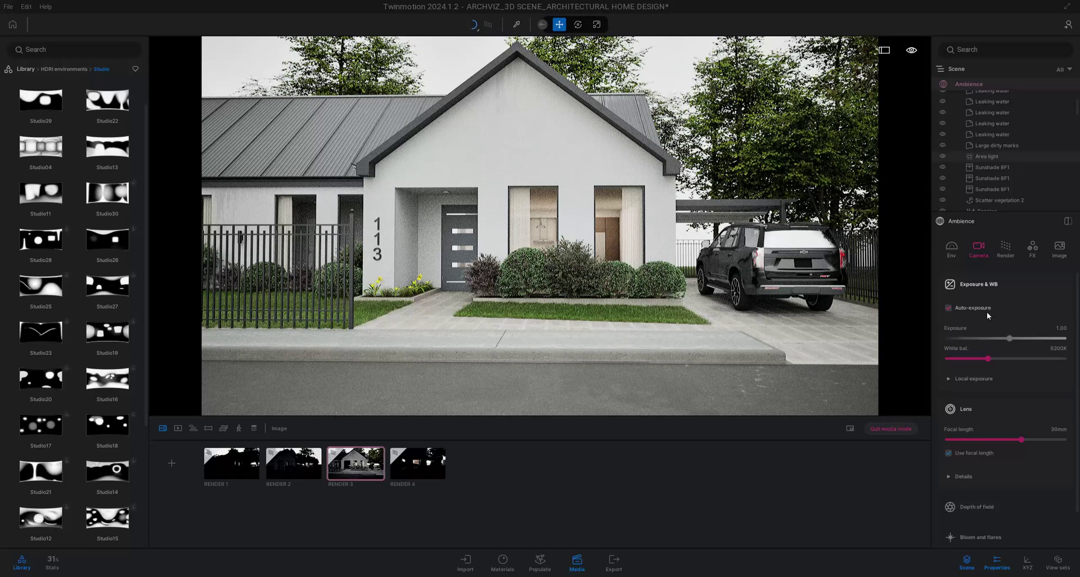
# Step: Keep auto-exposure on, set white balance to 6200K and local exposure shadows to 0.50
pyautogui.click(950, 310)
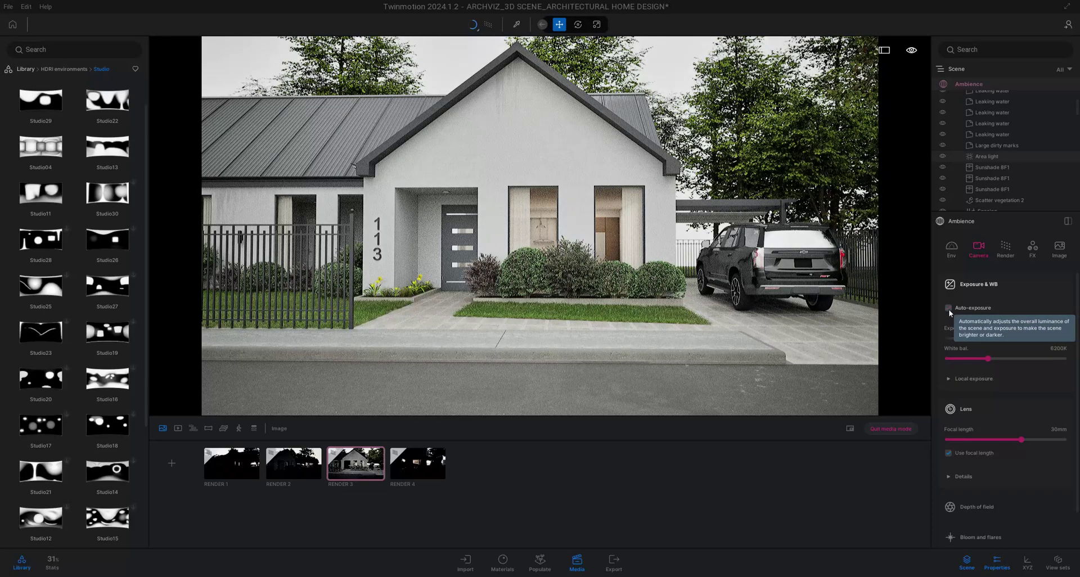
pyautogui.click(949, 309)
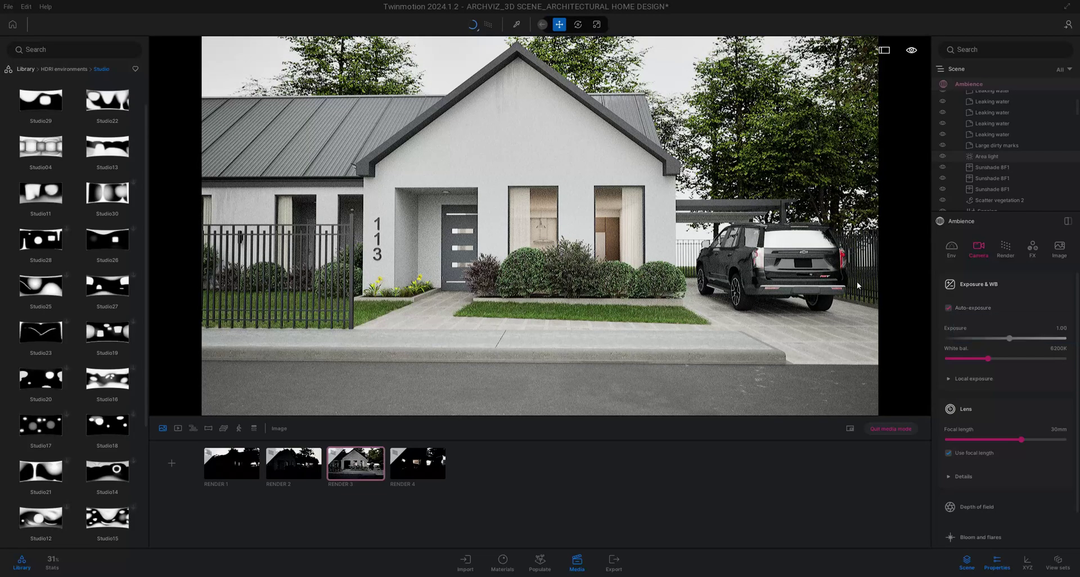
pyautogui.click(950, 308)
pyautogui.click(950, 308)
pyautogui.click(1055, 377)
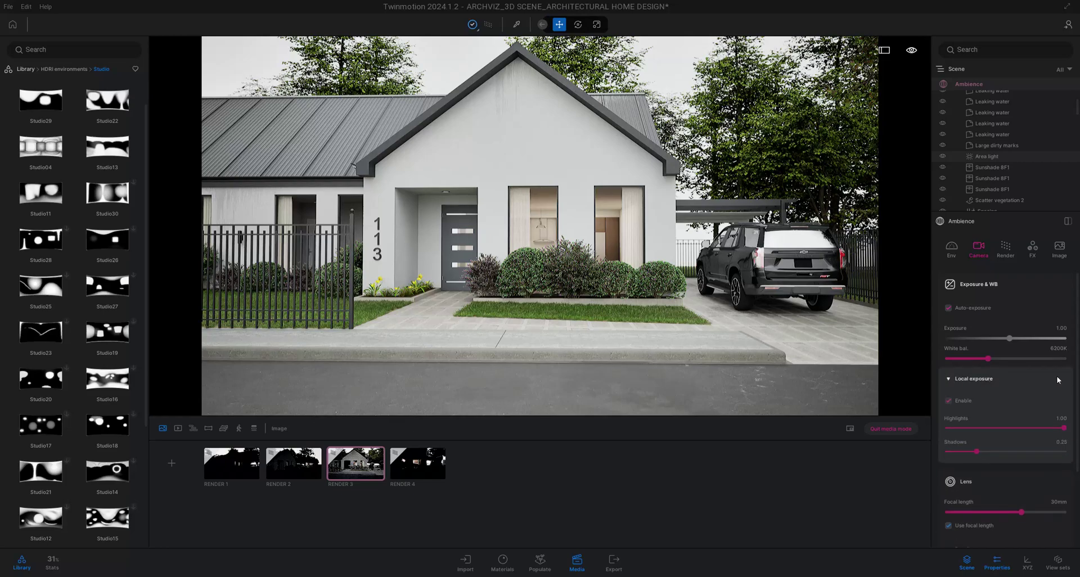
pyautogui.click(1059, 349)
pyautogui.moveTo(1067, 348); pyautogui.dragTo(1037, 349)
pyautogui.write('6200')
pyautogui.press('Return')
pyautogui.moveTo(976, 451); pyautogui.dragTo(1005, 451)
# Step: Set the camera lens focal length to 30mm
pyautogui.scroll(-3, 1037, 436)
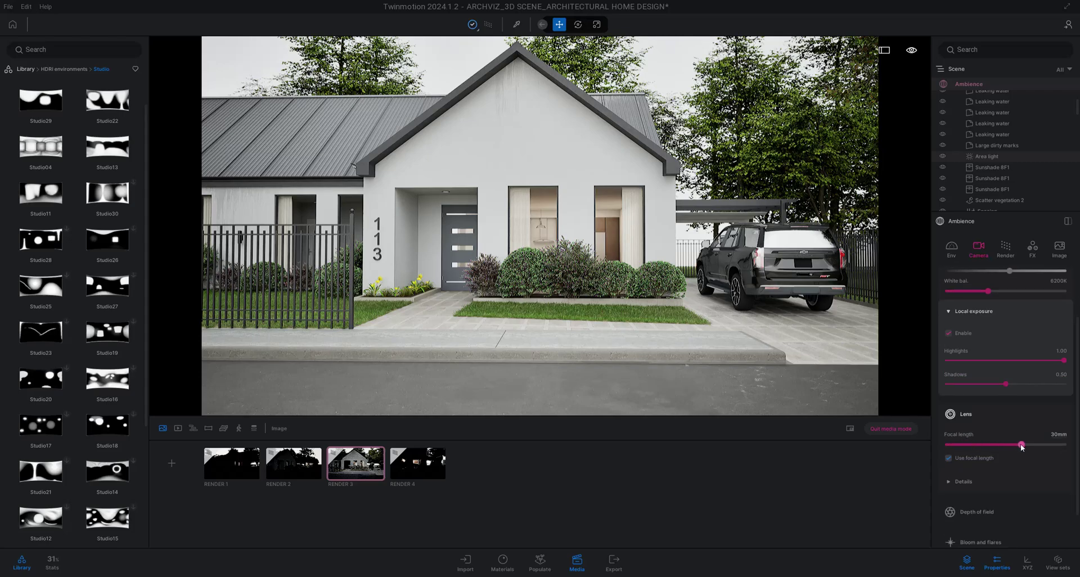
pyautogui.moveTo(1021, 444)
pyautogui.mouseDown()
pyautogui.moveTo(1011, 442)
pyautogui.moveTo(1021, 439)
pyautogui.mouseUp()
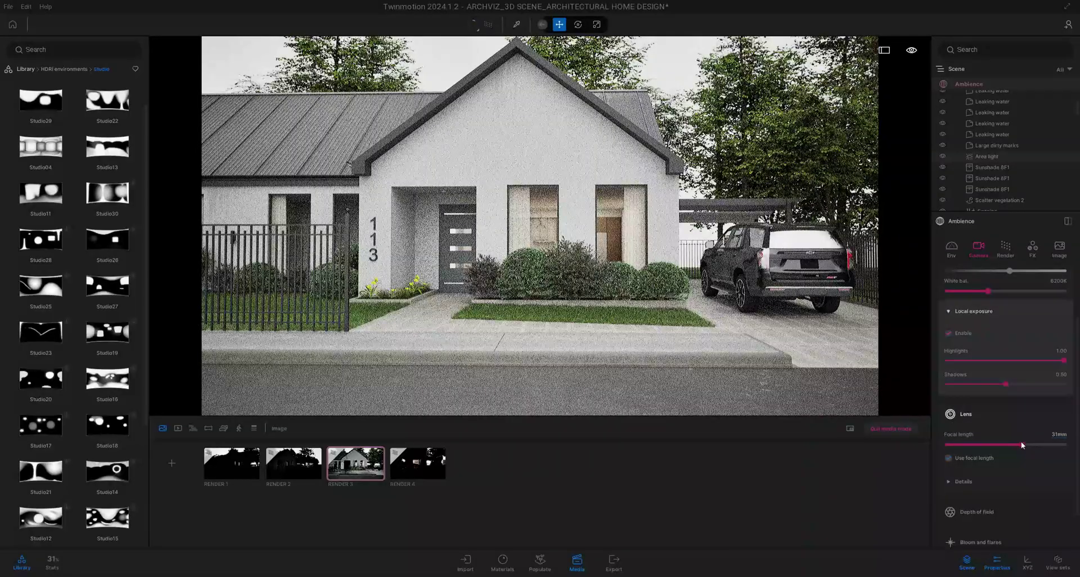
pyautogui.moveTo(1020, 443)
pyautogui.mouseDown()
pyautogui.moveTo(1008, 443)
pyautogui.moveTo(1020, 442)
pyautogui.mouseUp()
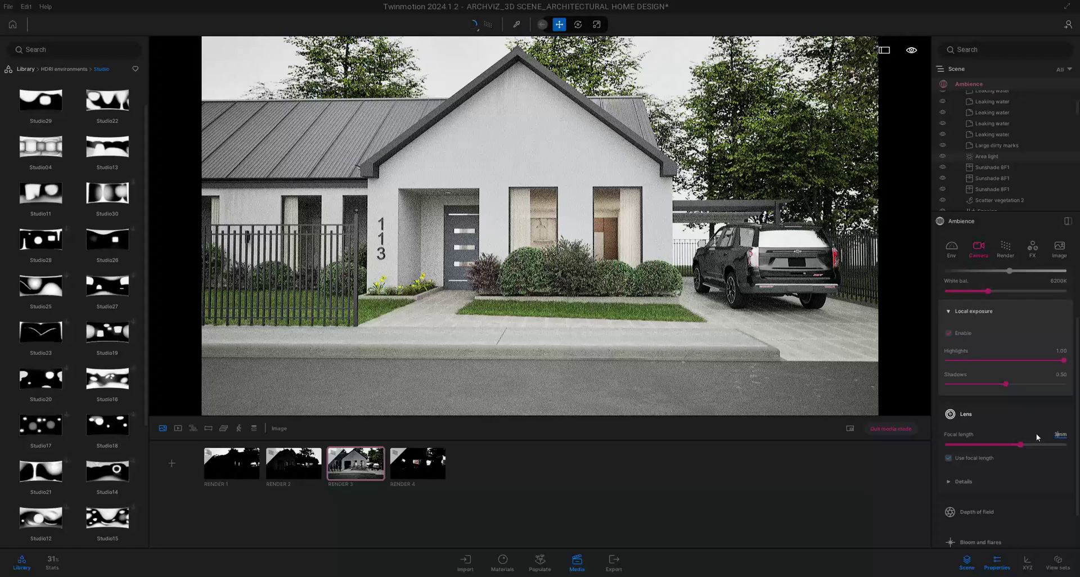
pyautogui.press('Return')
# Step: Set the lens vignetting to 45% and sharpness to 15%
pyautogui.click(978, 482)
pyautogui.scroll(-3, 979, 478)
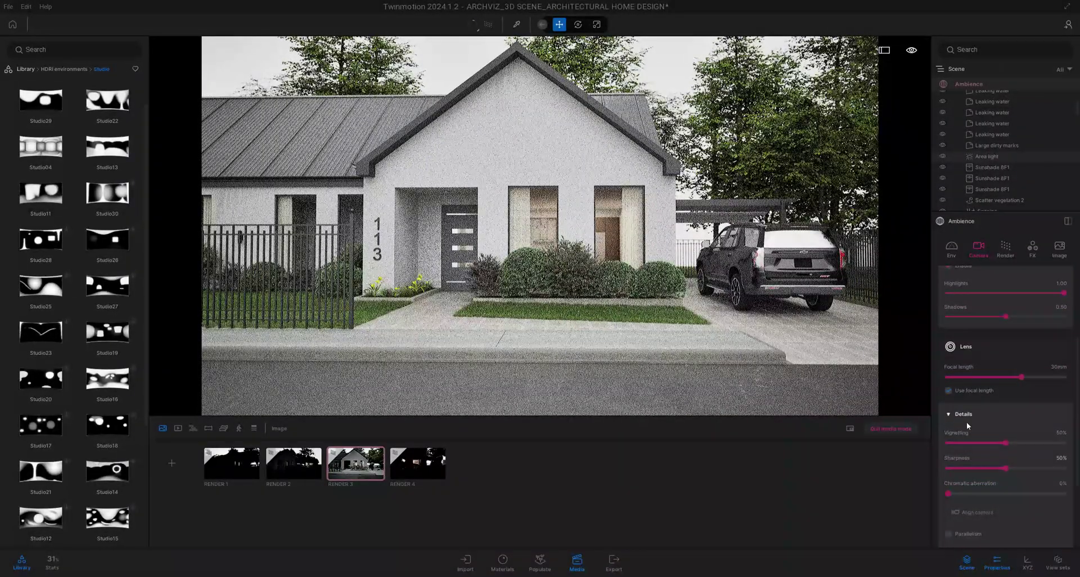
pyautogui.click(1060, 433)
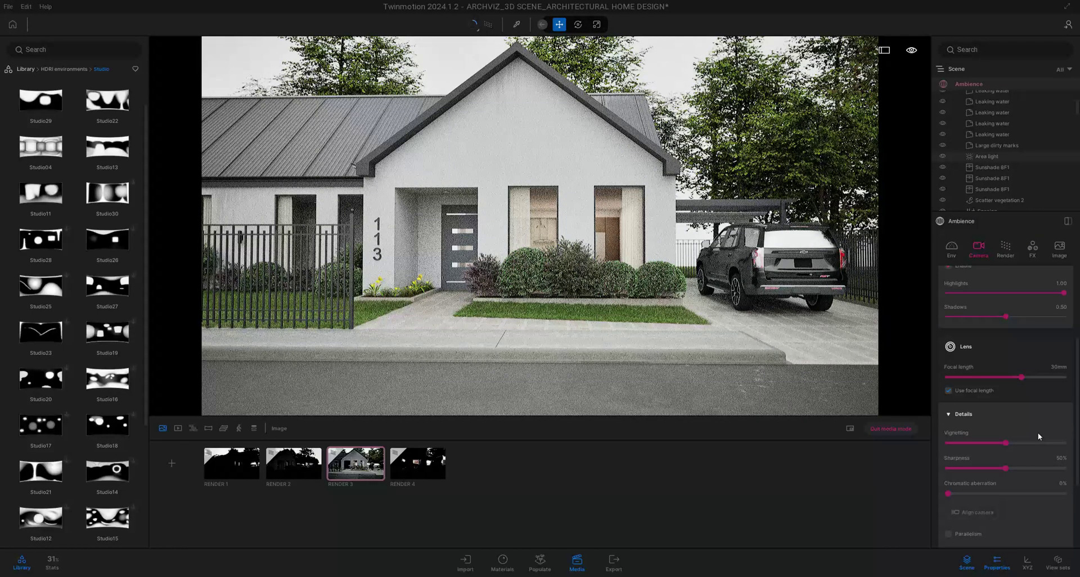
pyautogui.write('45')
pyautogui.press('Return')
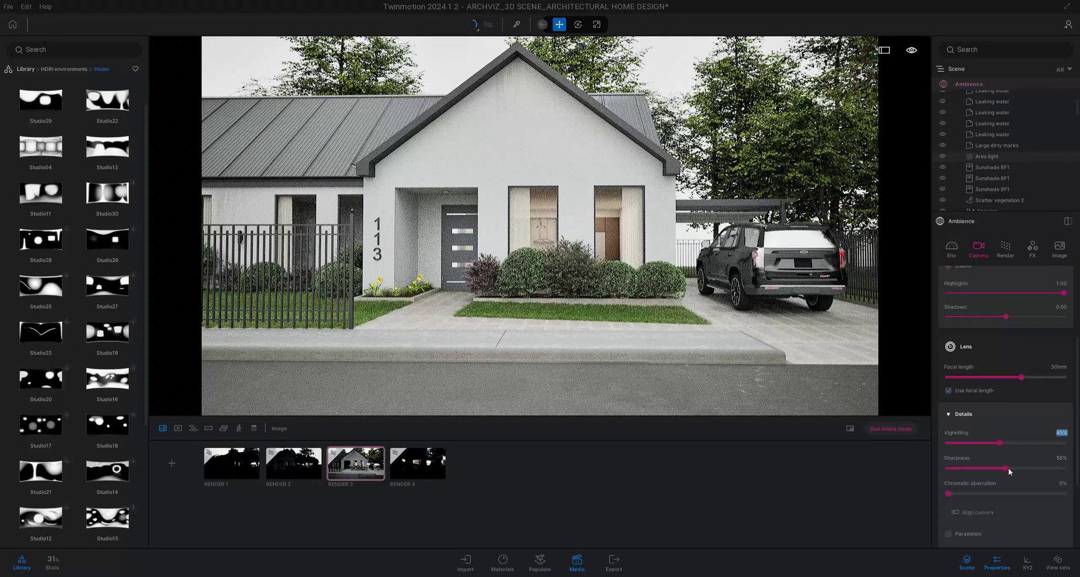
pyautogui.click(1056, 459)
pyautogui.press('BackSpace')
pyautogui.write('15')
pyautogui.press('Return')
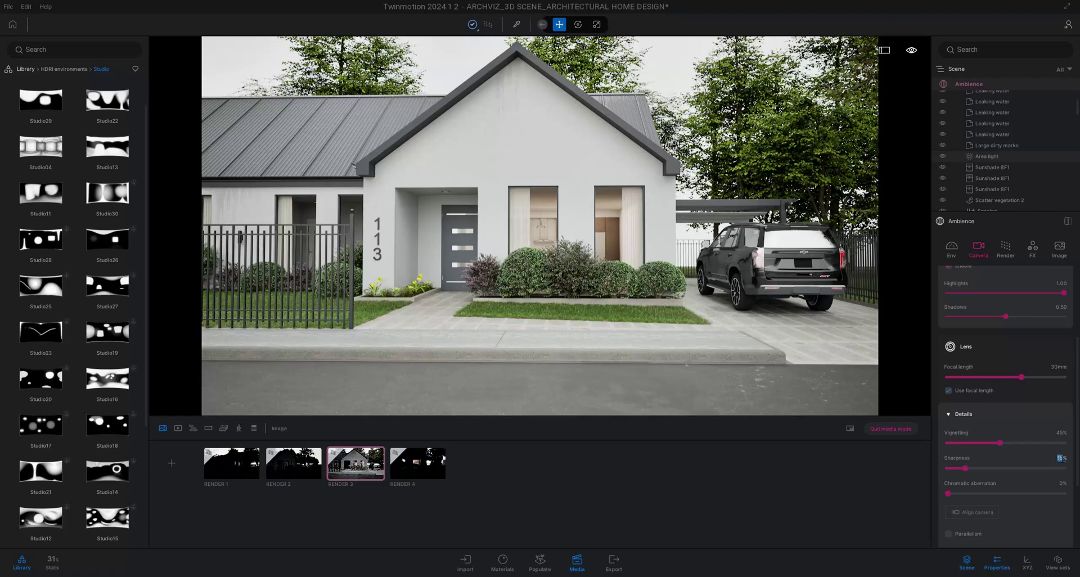
pyautogui.press('Return')
# Step: Turn on parallelism to keep the house's vertical lines straight
pyautogui.scroll(-2, 1052, 466)
pyautogui.scroll(-1, 1041, 456)
pyautogui.click(948, 480)
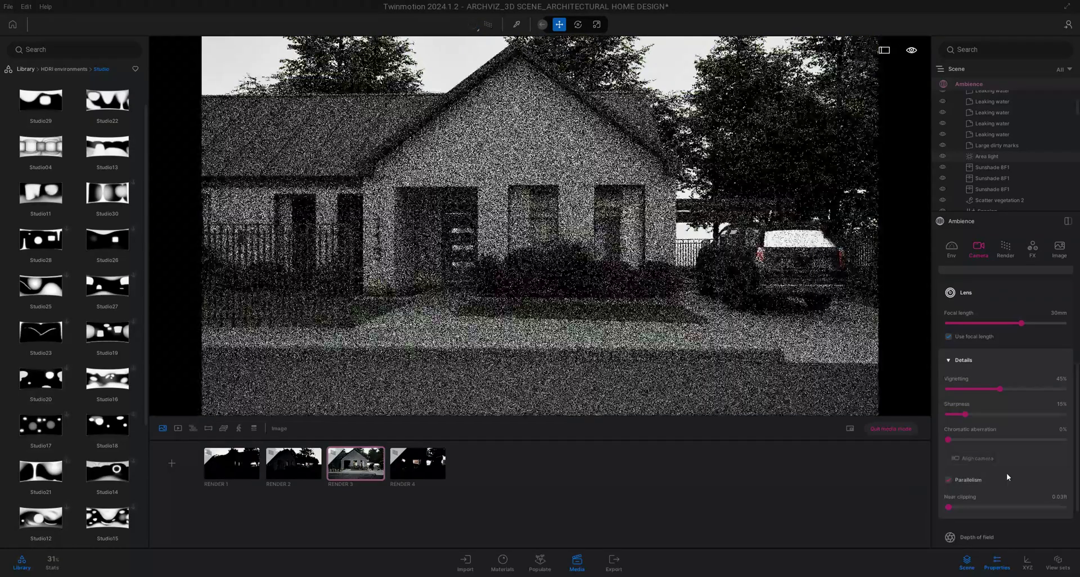
pyautogui.scroll(-3, 1037, 471)
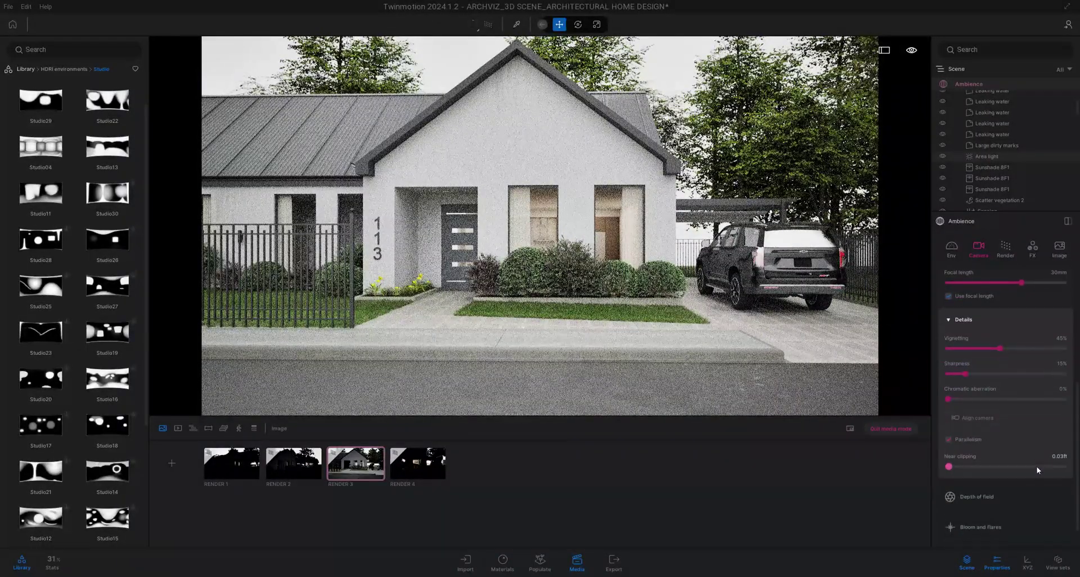
pyautogui.scroll(2, 1038, 471)
# Step: In the path tracer details, set 2048 samples per pixel, 15 max bounces and fireflies 10.00
pyautogui.click(1007, 247)
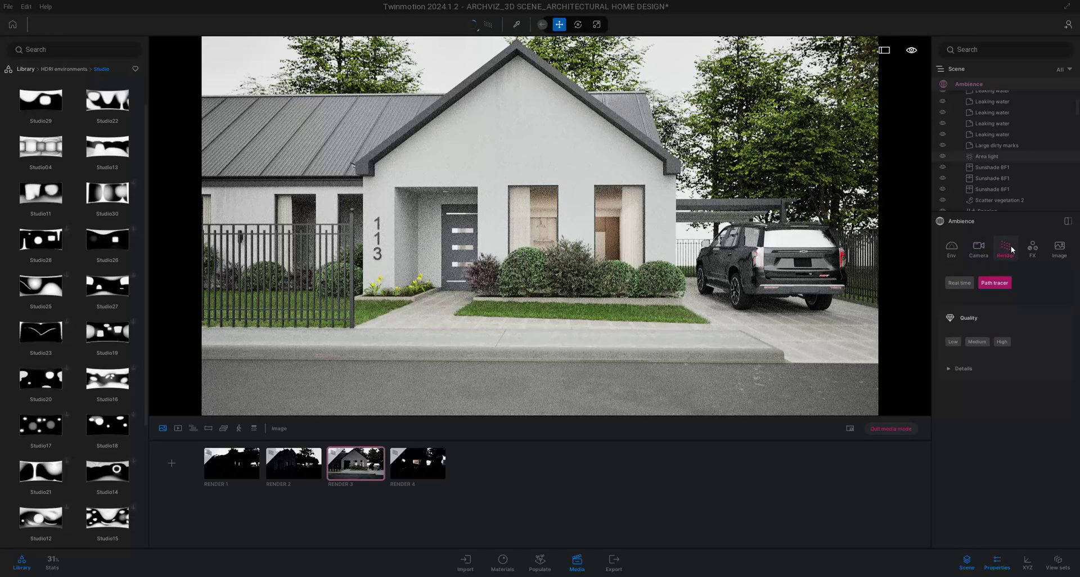
pyautogui.click(987, 374)
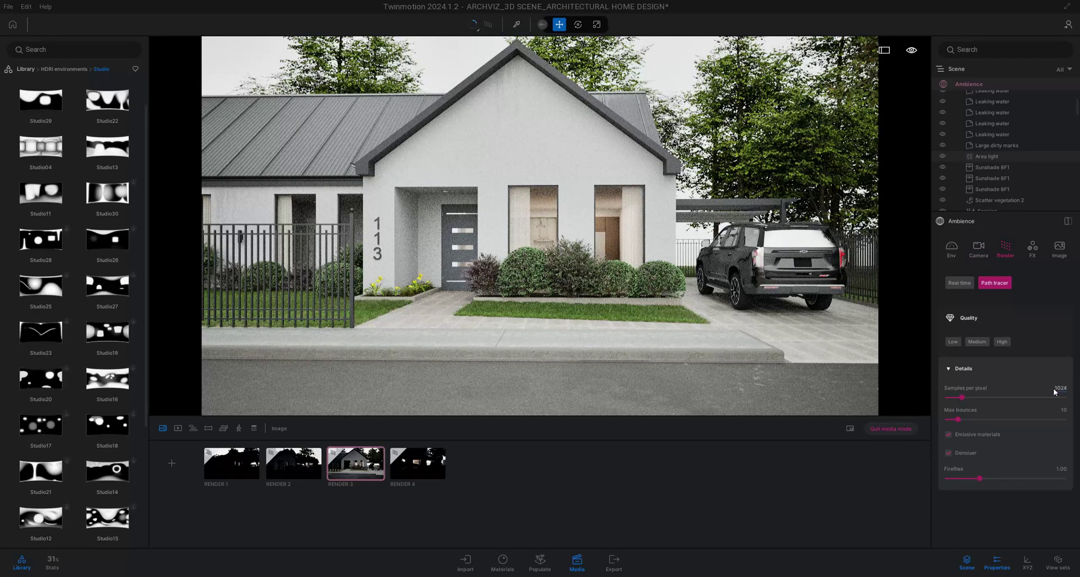
pyautogui.click(1072, 387)
pyautogui.press('BackSpace')
pyautogui.write('2048')
pyautogui.press('Return')
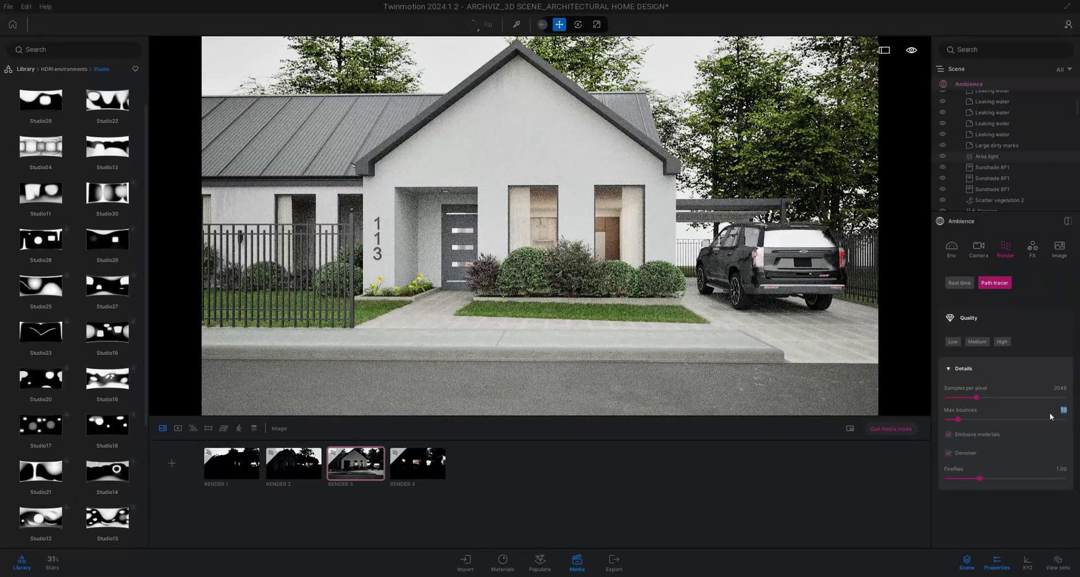
pyautogui.write('15')
pyautogui.press('Return')
pyautogui.press('Tab')
pyautogui.write('10')
pyautogui.press('Return')
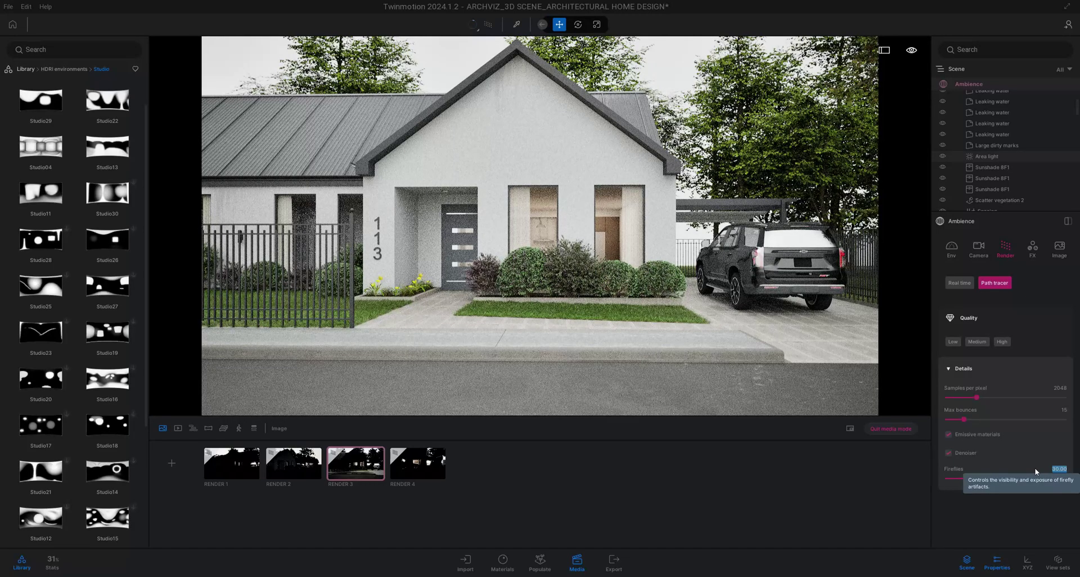
# Step: In the FX colour grading, set Contrast to 60% and Saturation to 45%
pyautogui.click(1034, 246)
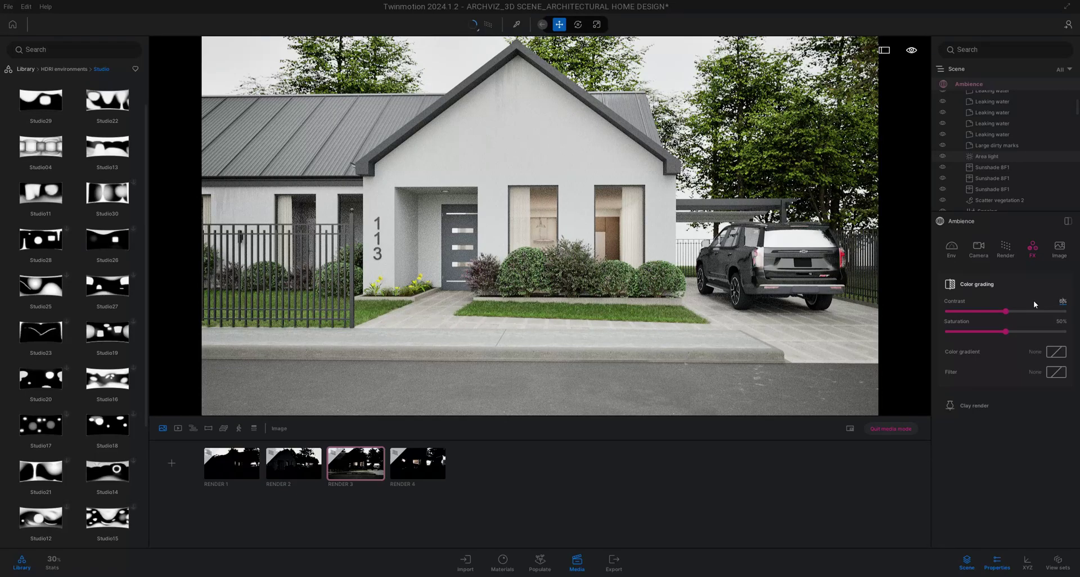
pyautogui.write('0')
pyautogui.press('Return')
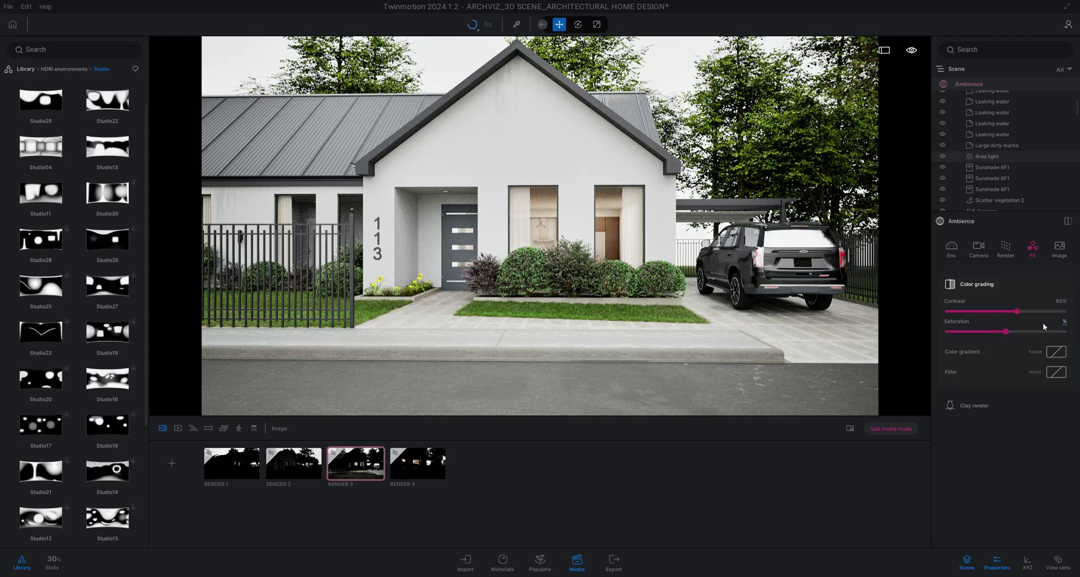
pyautogui.write('45')
pyautogui.press('Return')
# Step: Browse the colour gradient presets, try Fall, then settle on the Fuji gradient
pyautogui.click(1056, 352)
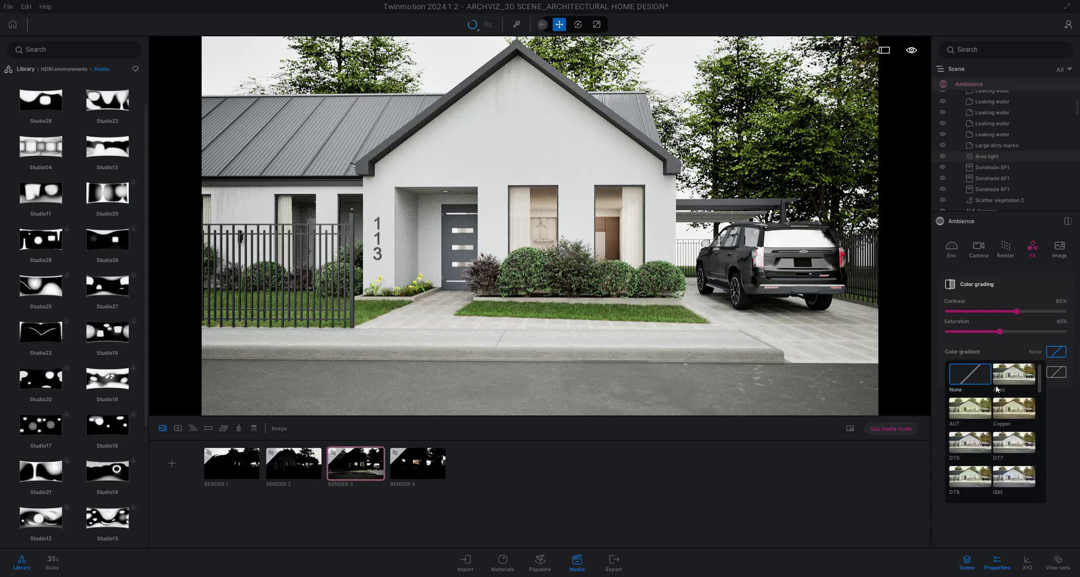
pyautogui.scroll(-2, 969, 400)
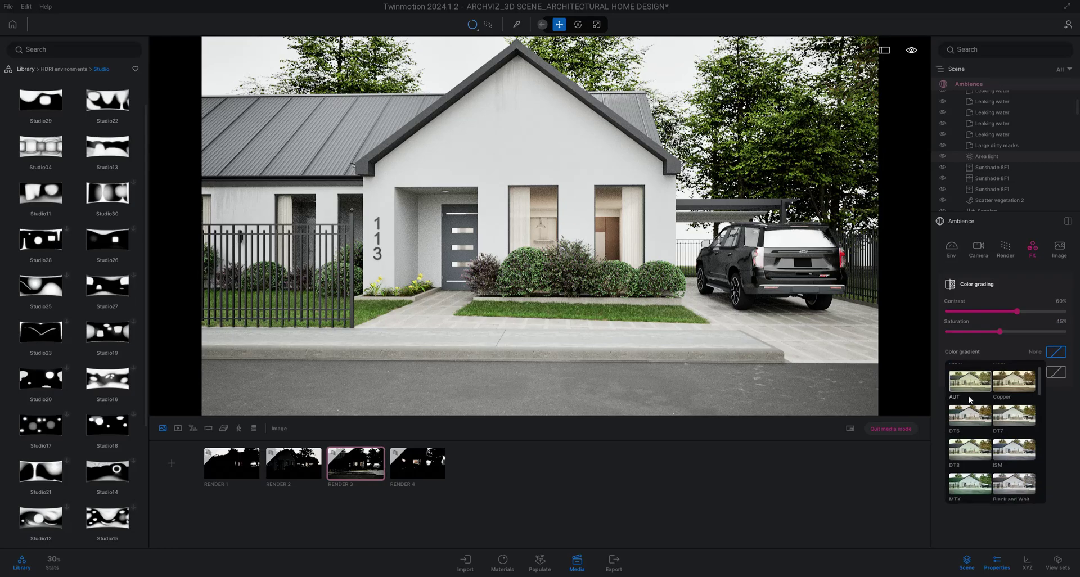
pyautogui.scroll(-1, 969, 400)
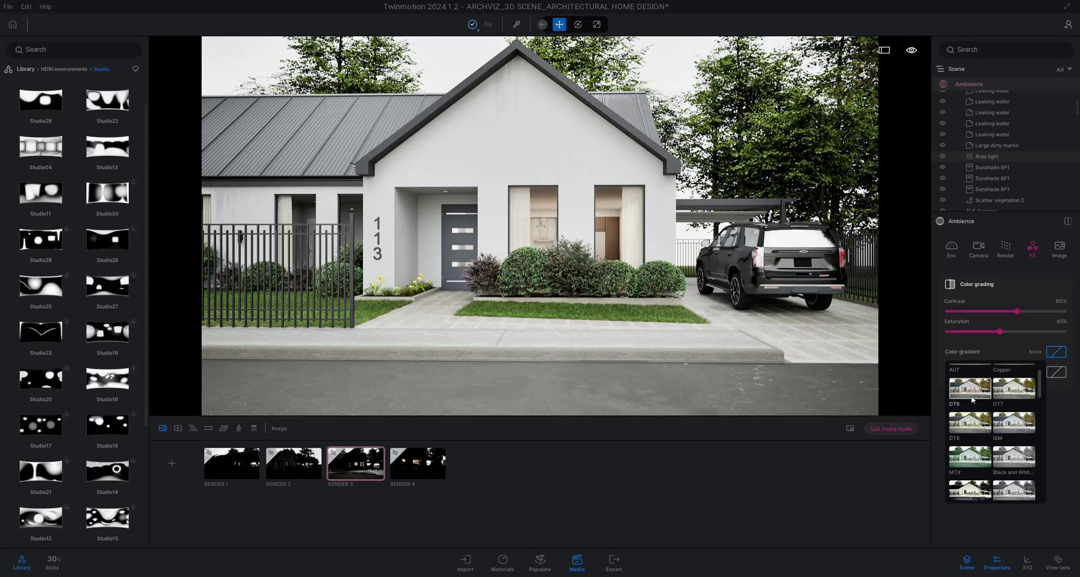
pyautogui.scroll(-1, 972, 398)
pyautogui.scroll(-3, 977, 397)
pyautogui.scroll(-2, 978, 398)
pyautogui.scroll(-3, 979, 398)
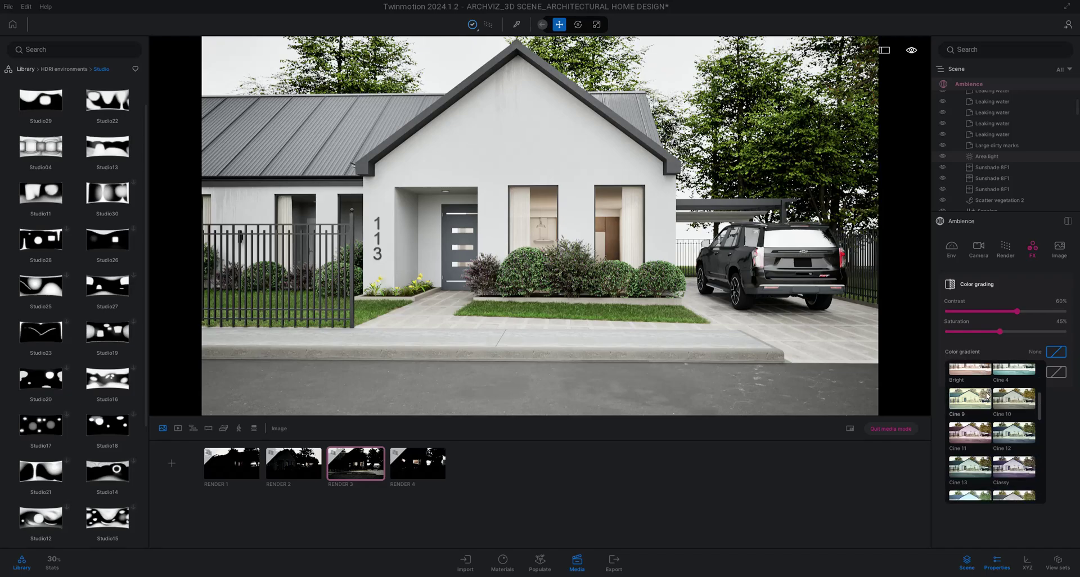
pyautogui.moveTo(1040, 419); pyautogui.dragTo(1043, 449)
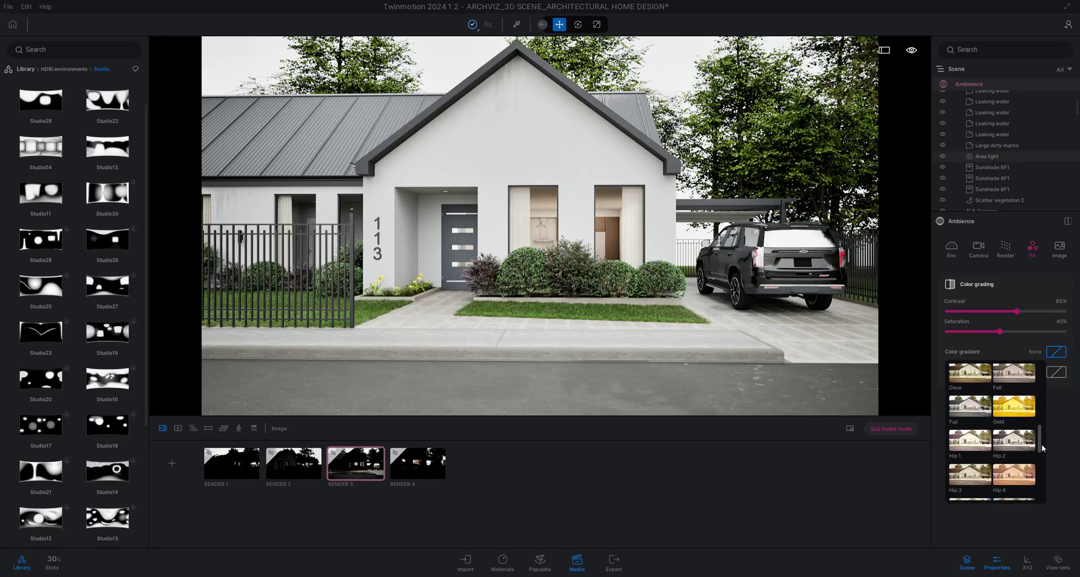
pyautogui.click(1020, 381)
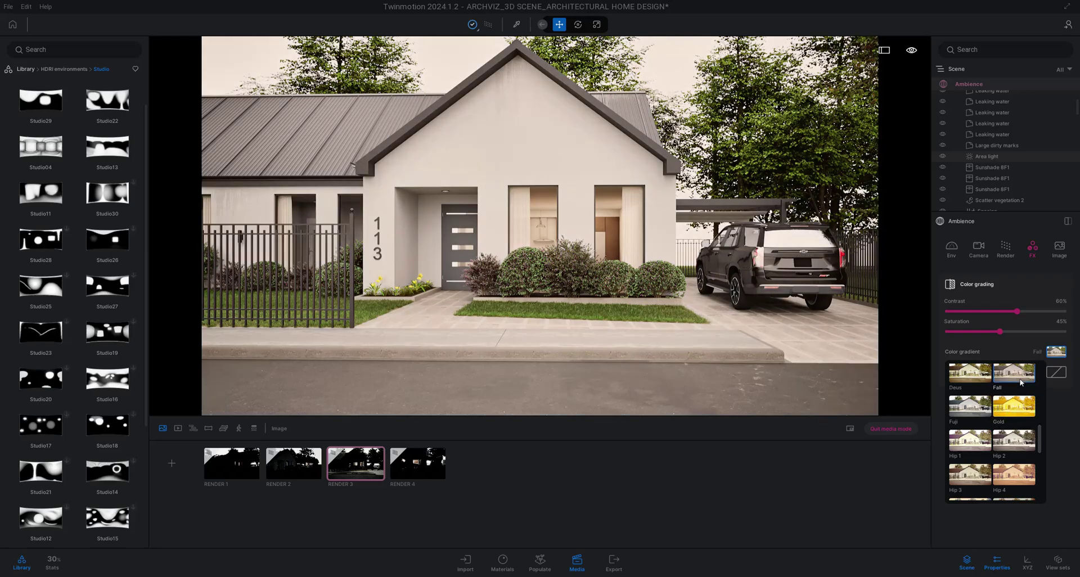
pyautogui.click(980, 406)
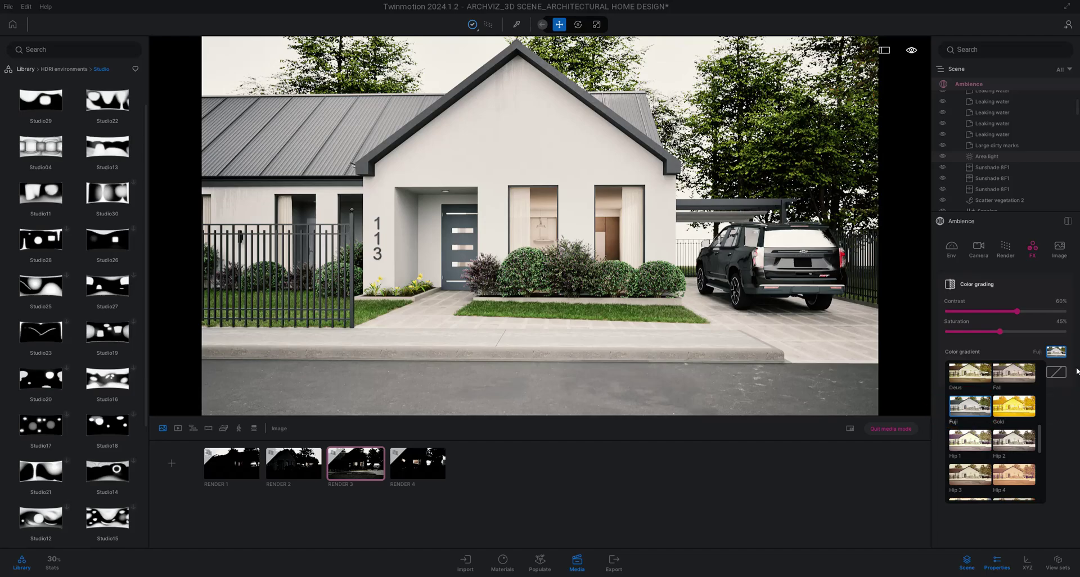
pyautogui.click(1077, 378)
# Step: Browse the image filter presets, leaving the filter set to None
pyautogui.click(1056, 374)
pyautogui.scroll(-3, 996, 453)
pyautogui.scroll(-1, 996, 453)
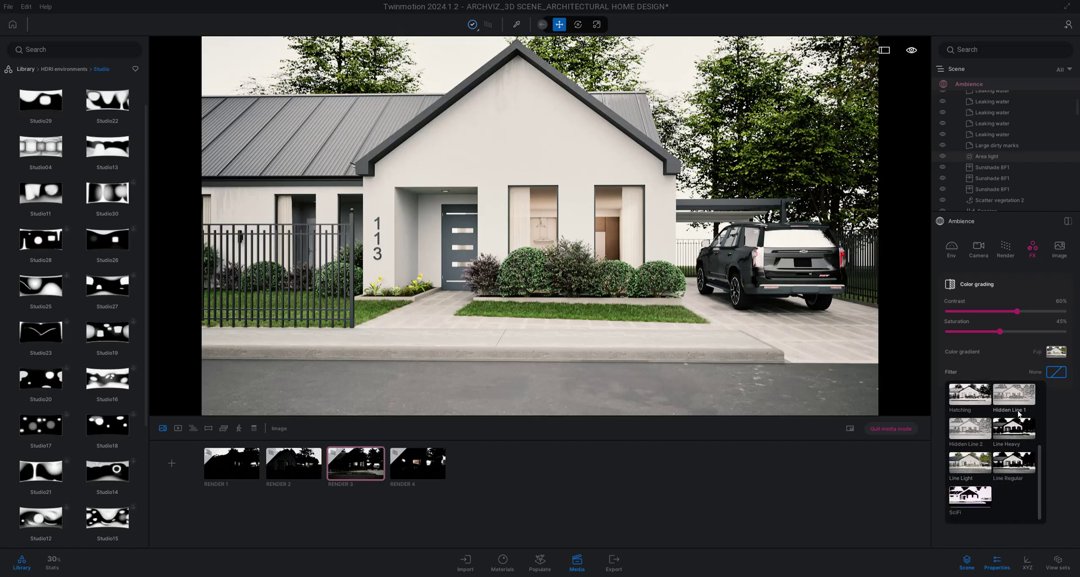
pyautogui.scroll(5, 1006, 453)
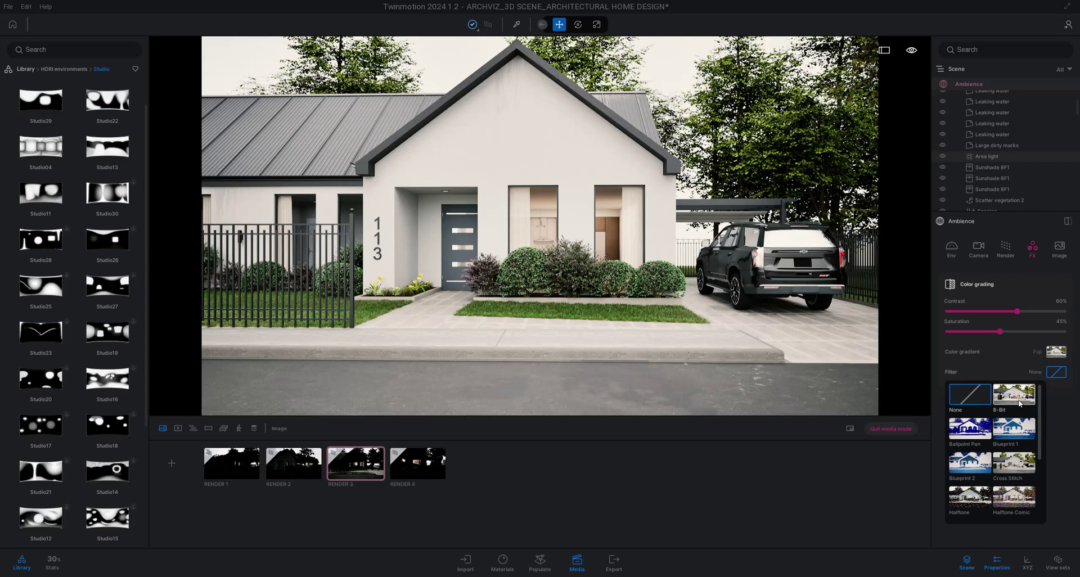
pyautogui.scroll(-1, 1020, 446)
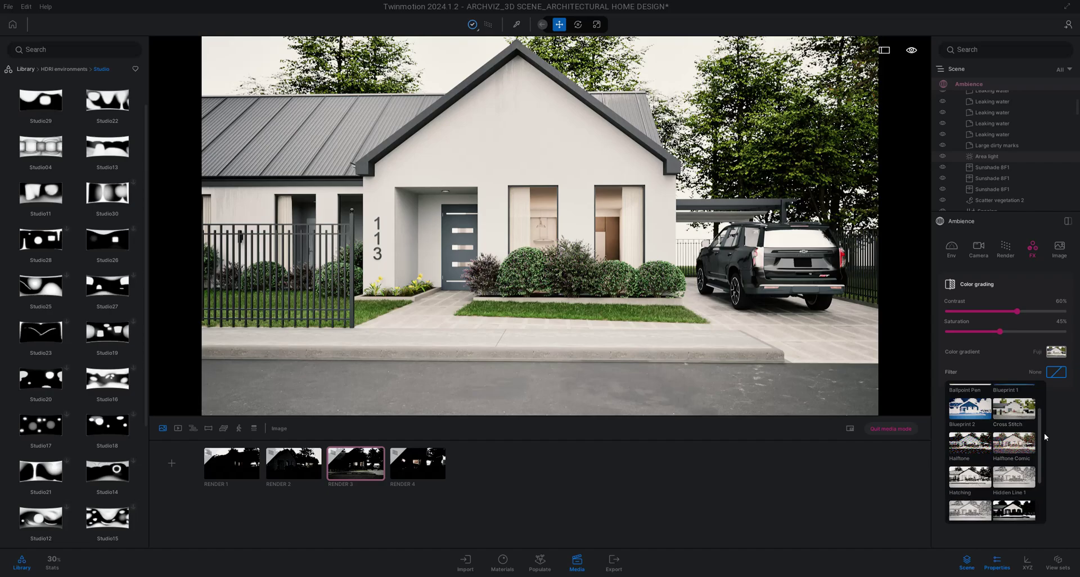
# Step: Change the Image output size from Full HD to 4K UHD (3840 × 2160) and expand the Details options
pyautogui.click(1059, 248)
pyautogui.click(993, 367)
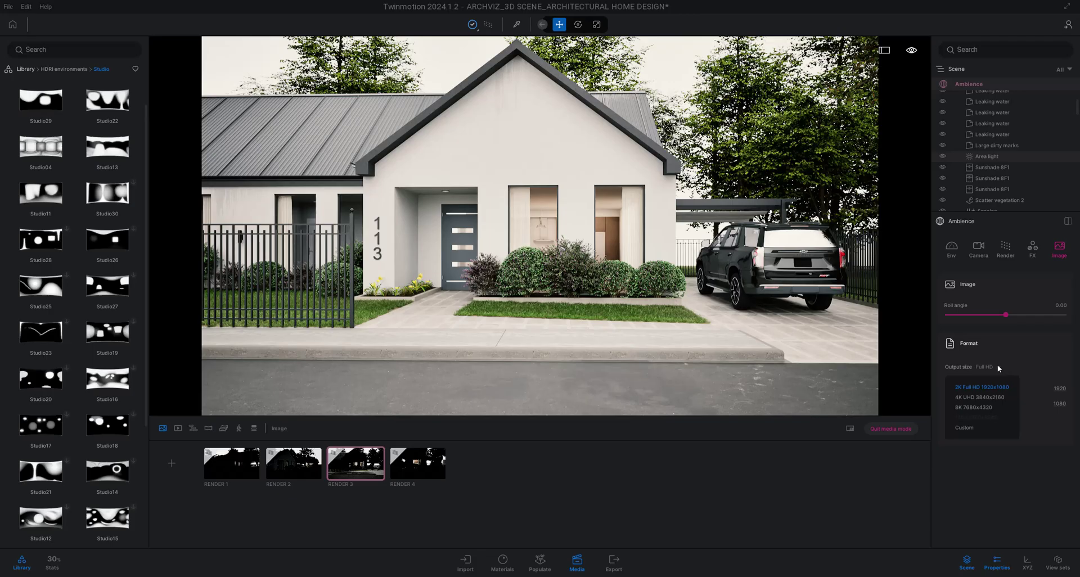
pyautogui.click(987, 397)
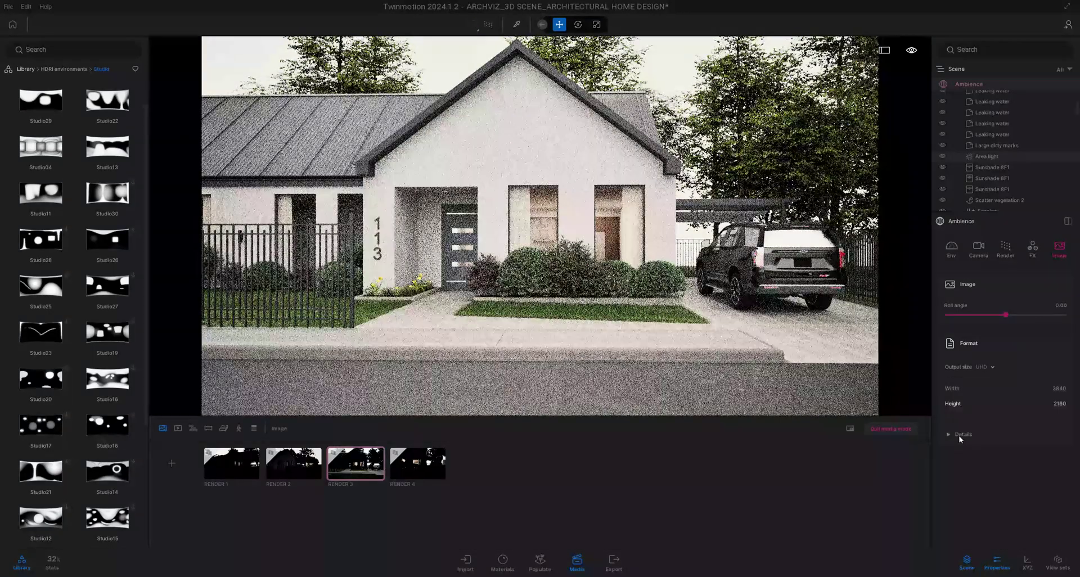
pyautogui.click(959, 435)
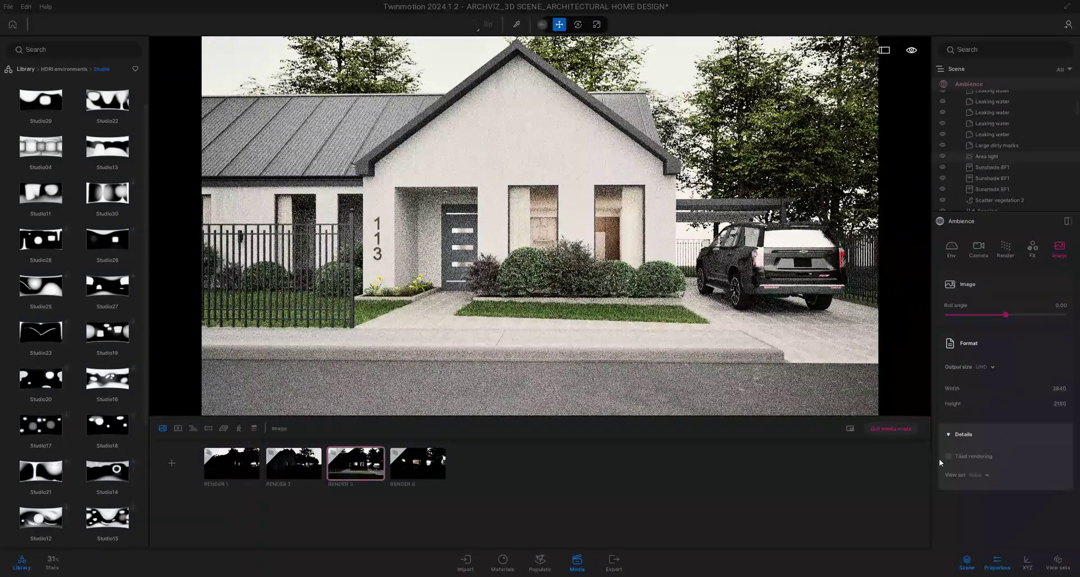